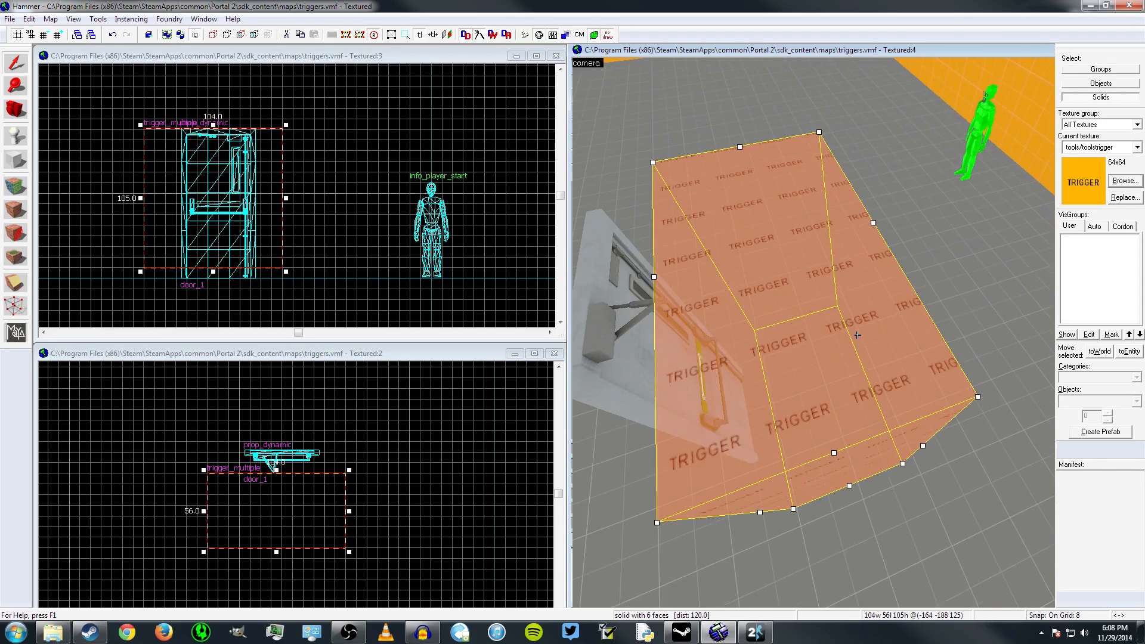
Examine the trigger_multiple brush in front of the door from several angles in the 3D view
key("a")
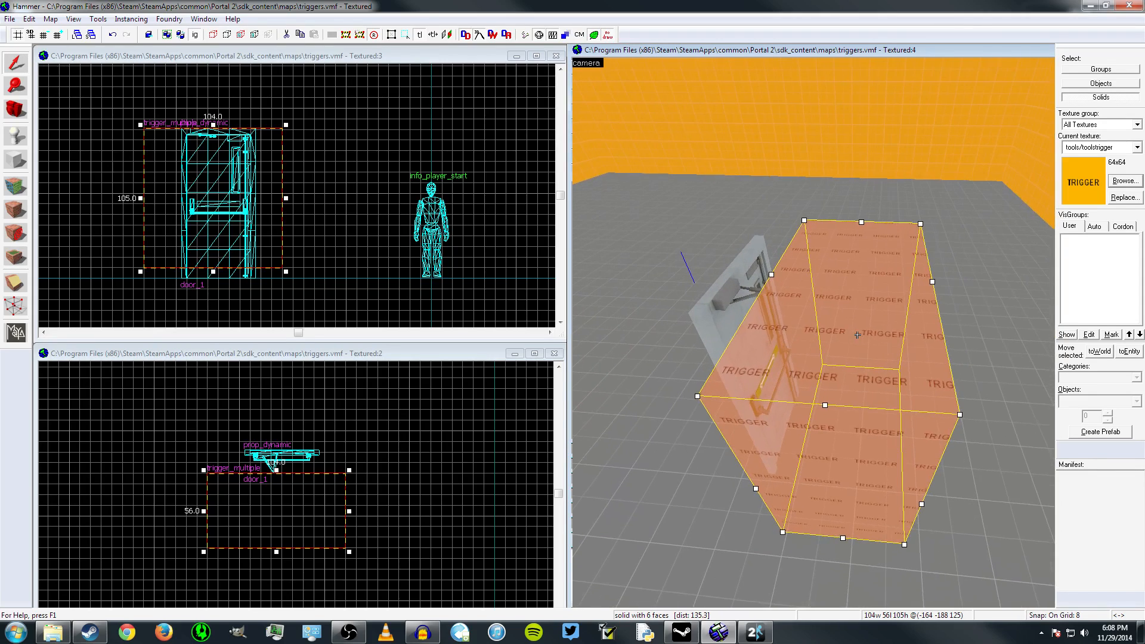
key("a")
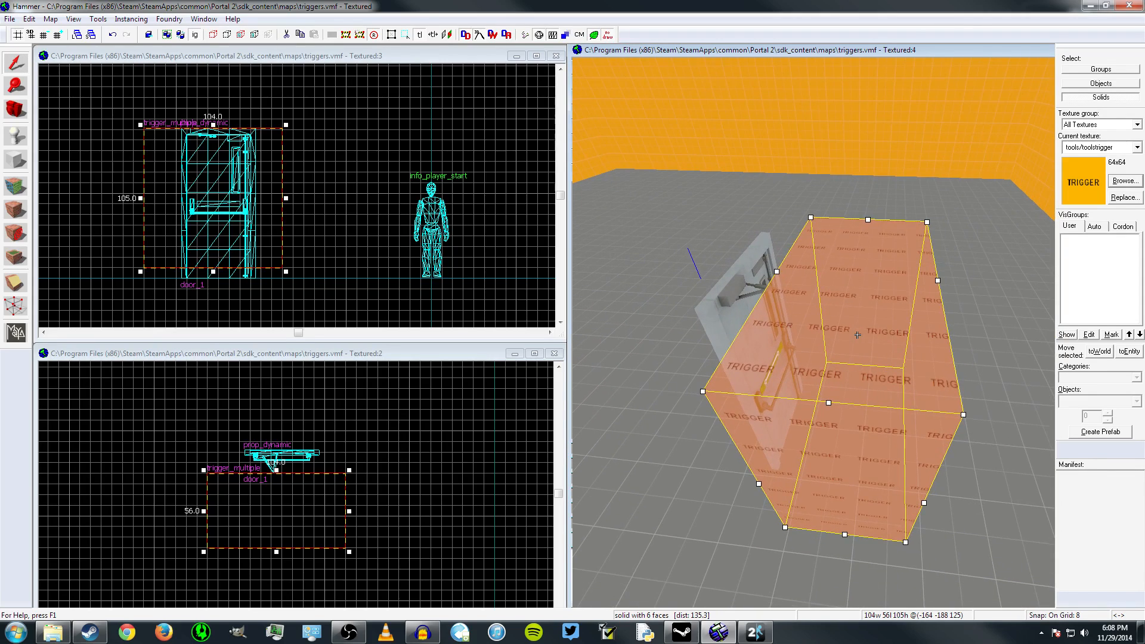
key("d")
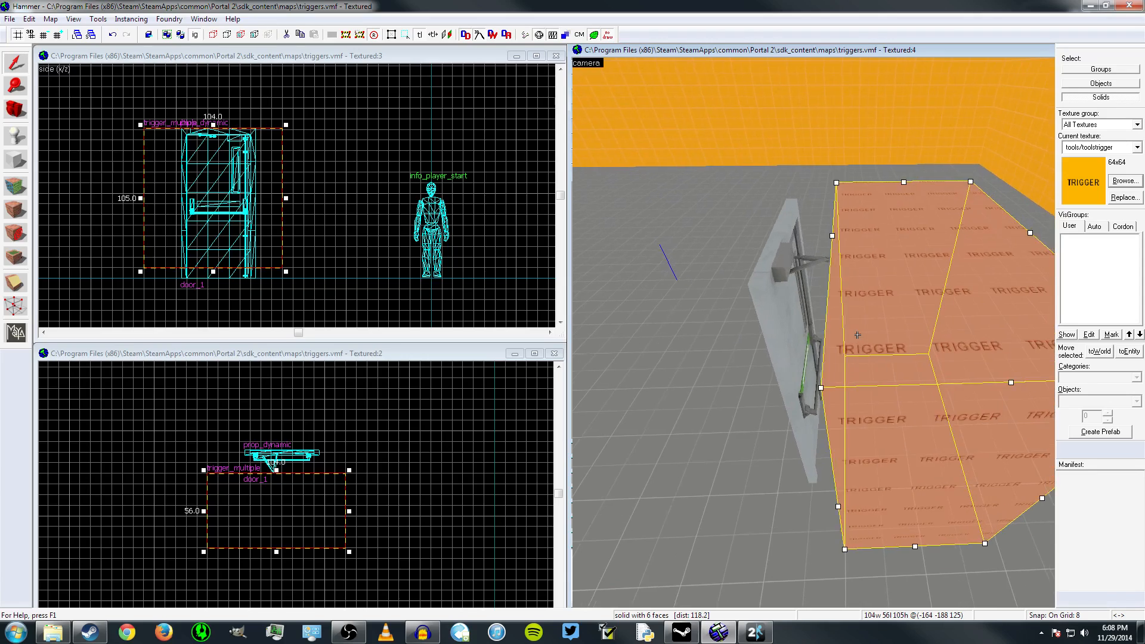
key("d")
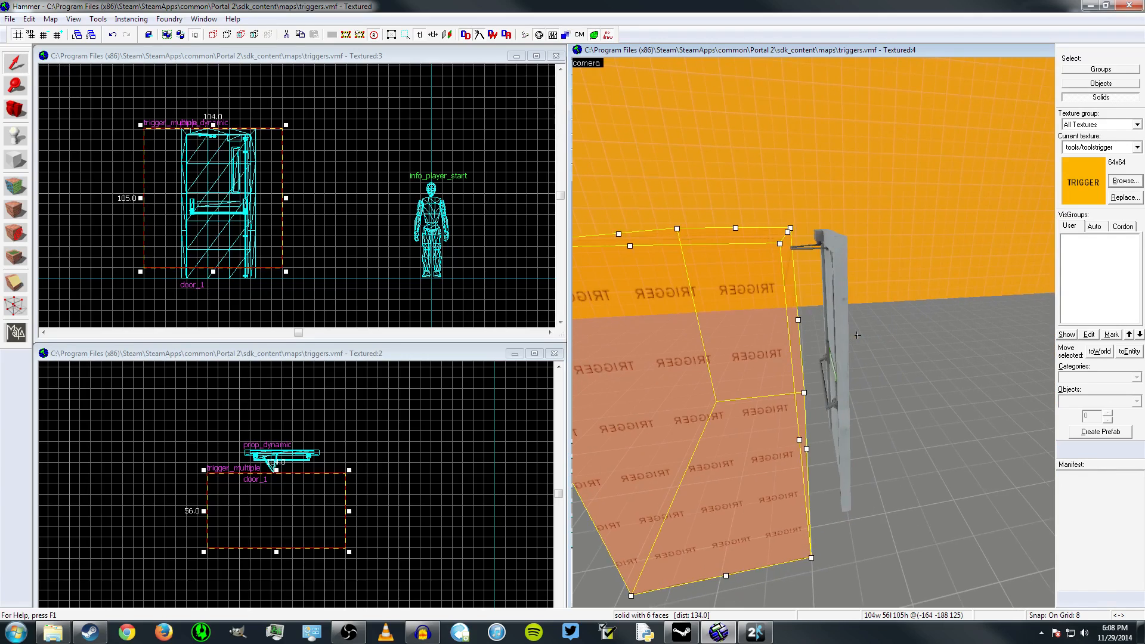
key("w")
key("s")
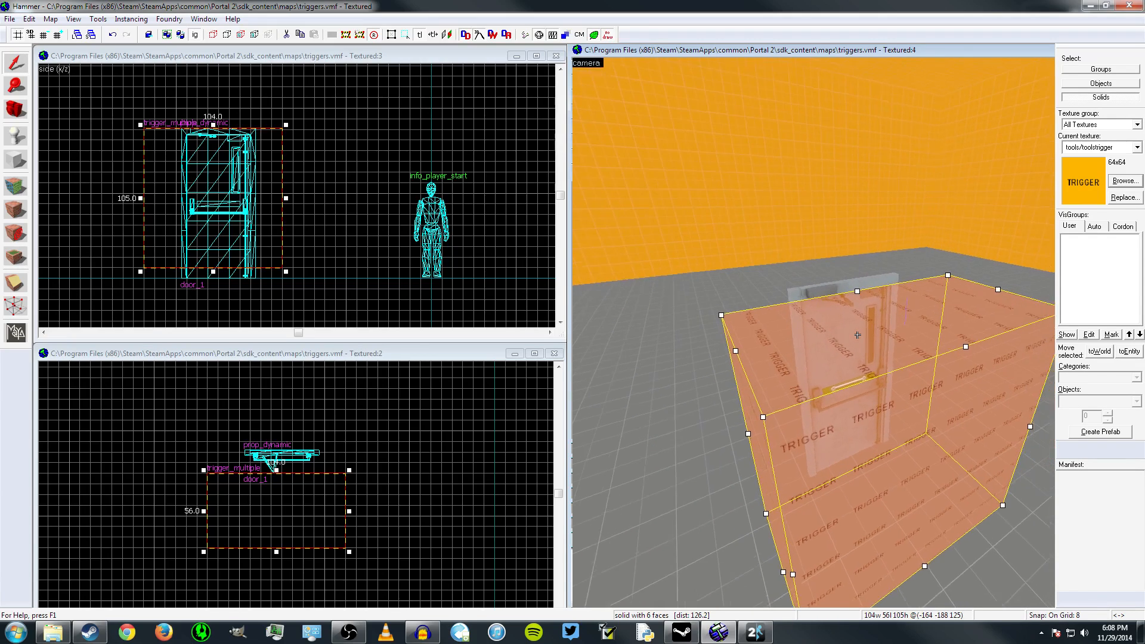
key("a")
key("d")
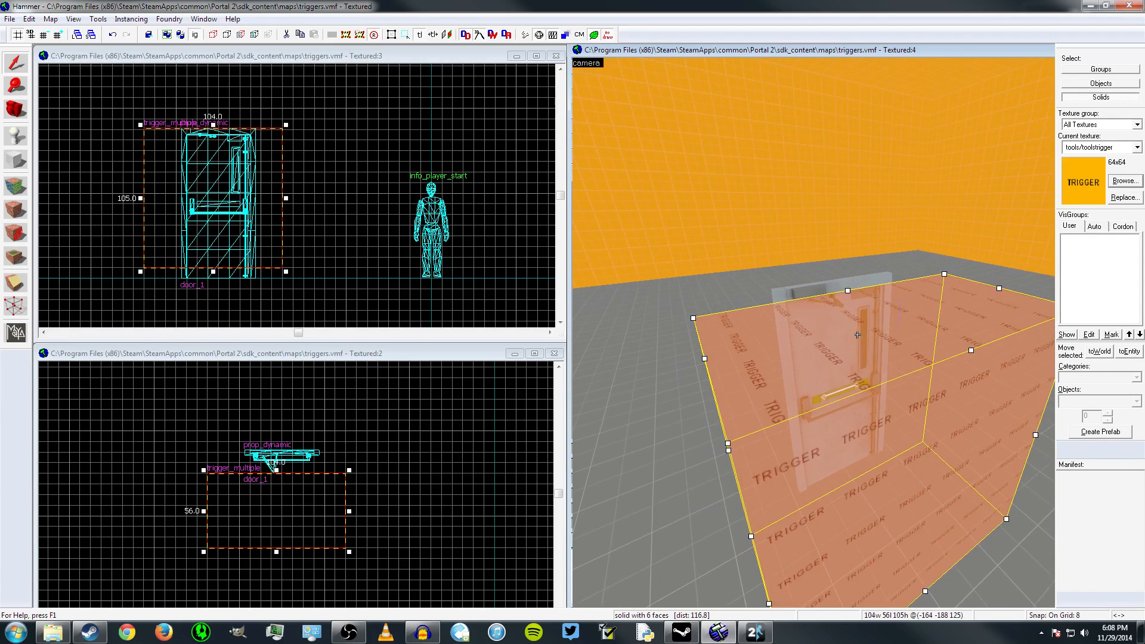
key("a")
key("d")
key("a")
key("s")
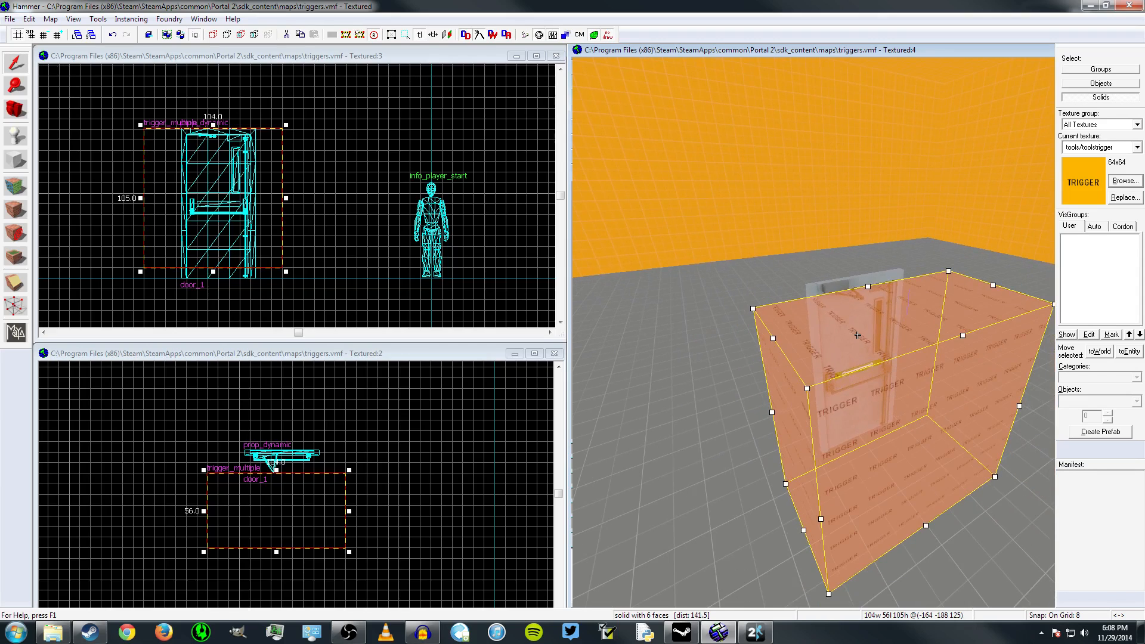
key("w")
key("s")
key("a")
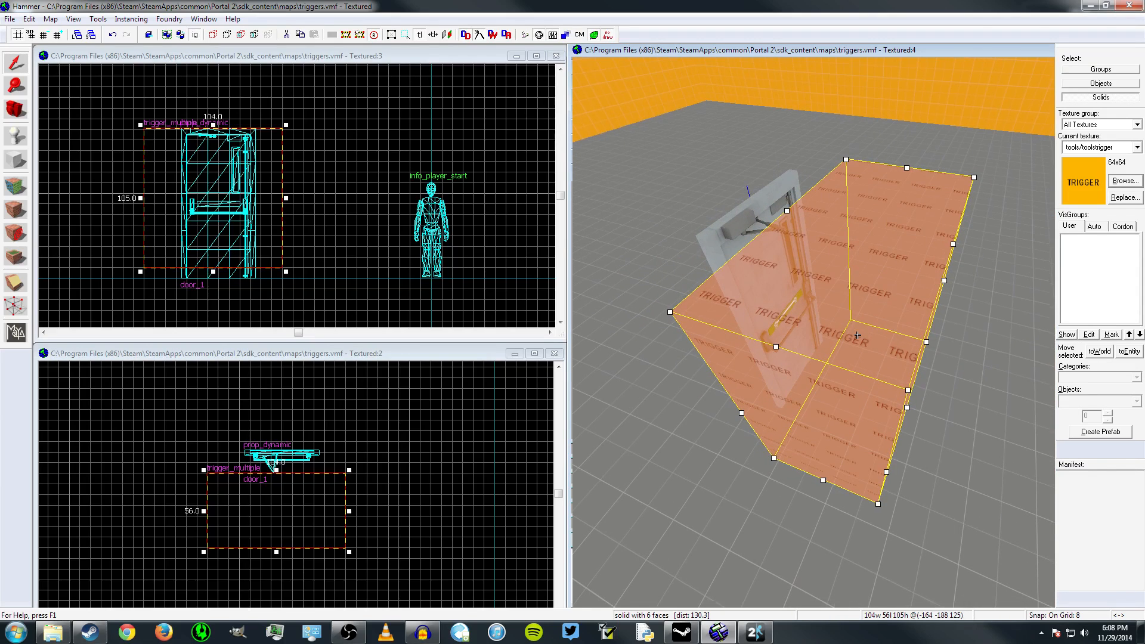
key("w")
key("a")
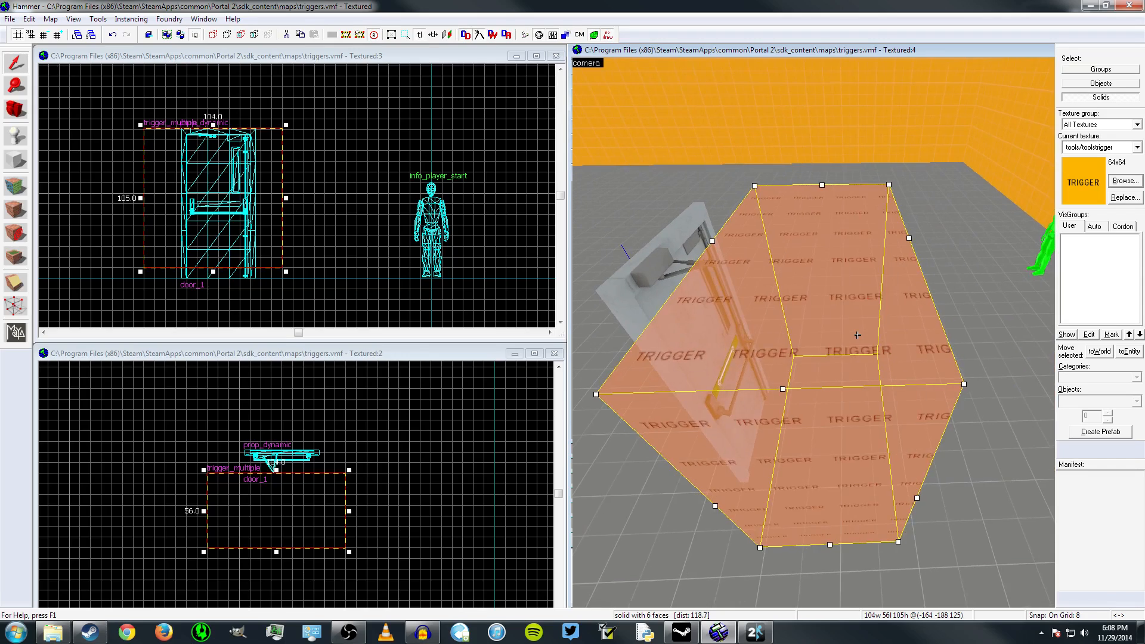
key("a")
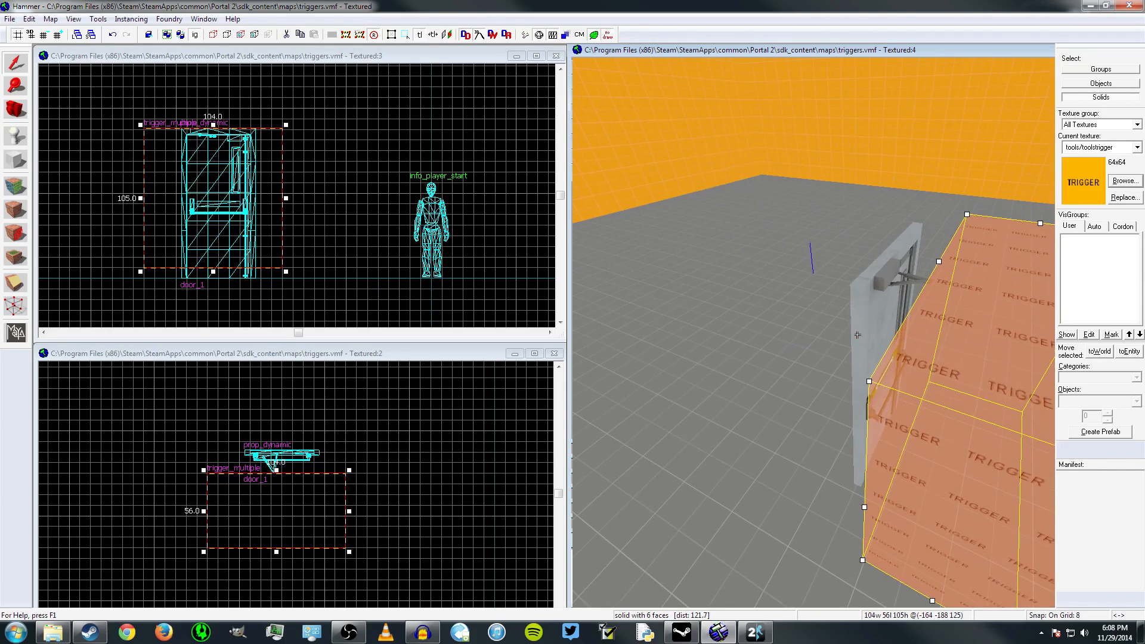
key("a")
key("d")
key("w")
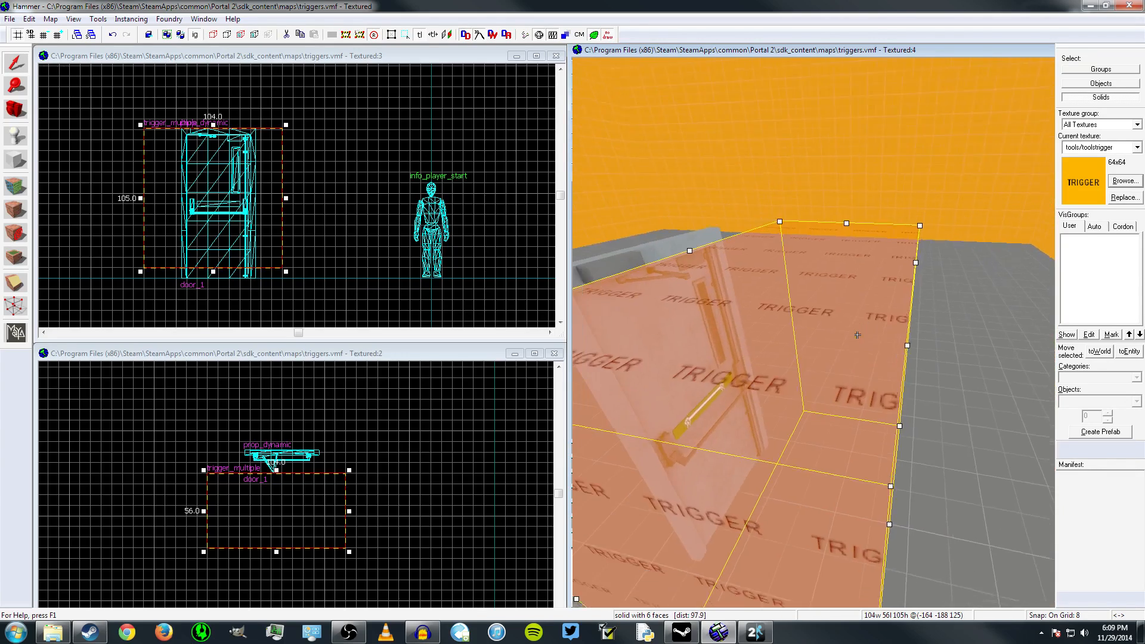
key("d")
key("s")
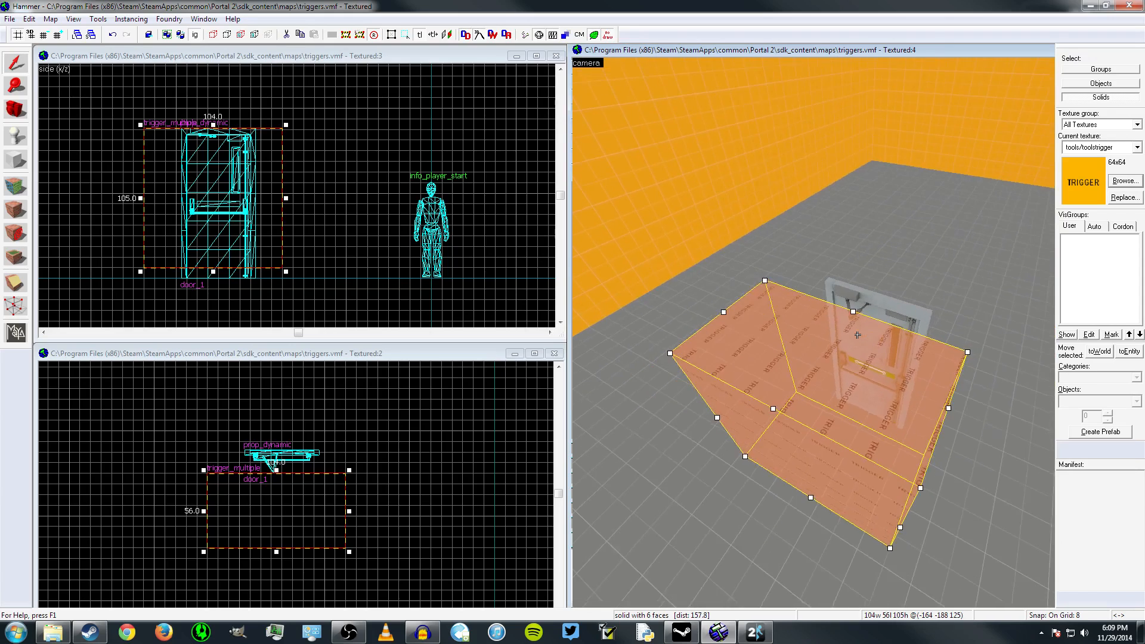
Open the properties of the door_1 prop_dynamic and view the door from the front in the 3D view
key("d")
double_click(844, 313)
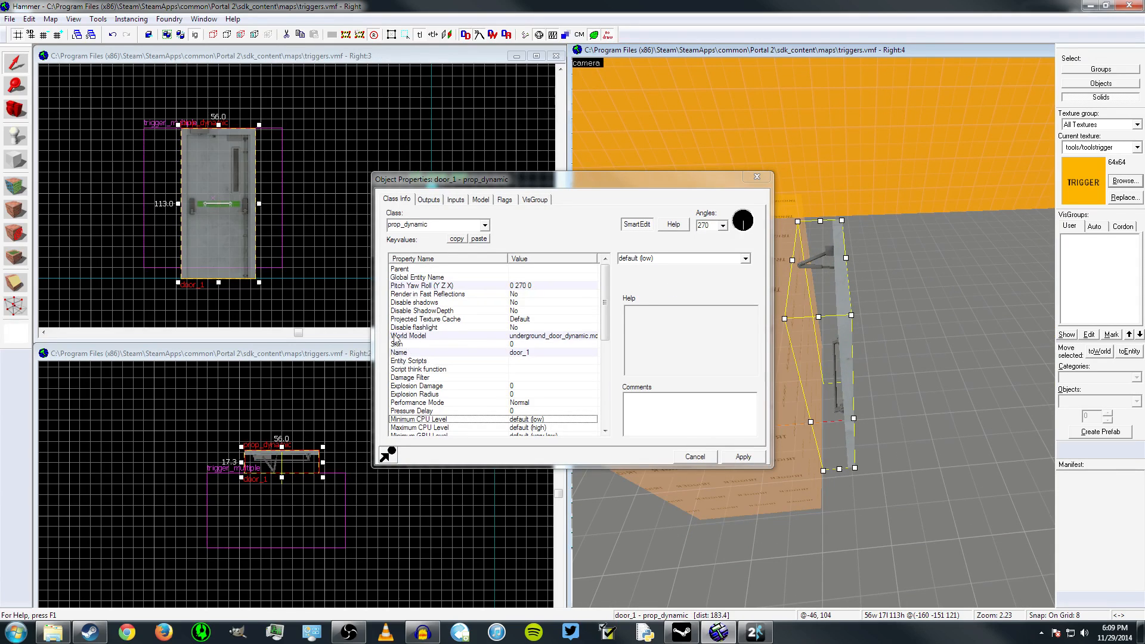
key("z")
key("a")
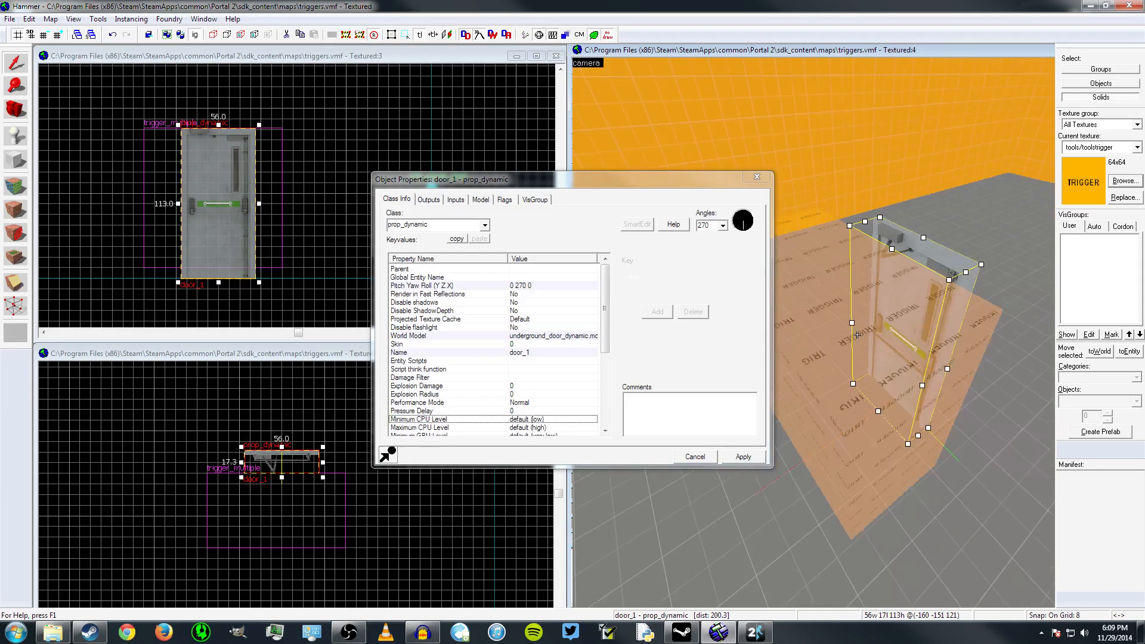
key("a")
key("d")
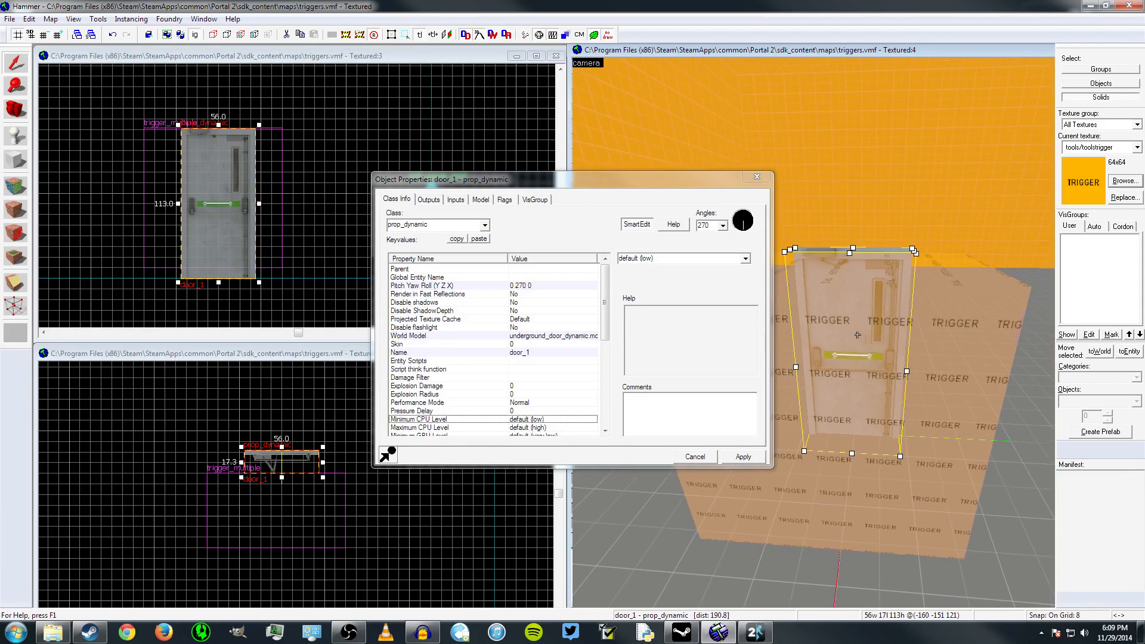
key("z")
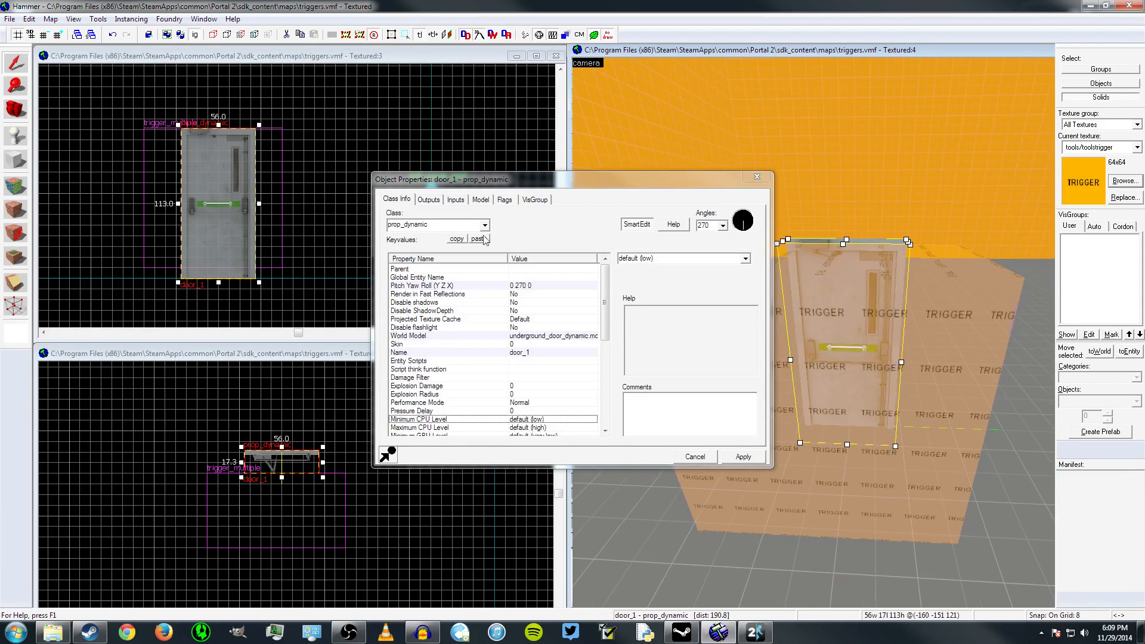
Preview the door model's close and open sequences, finishing on BindPose
left_click(481, 202)
left_click(534, 219)
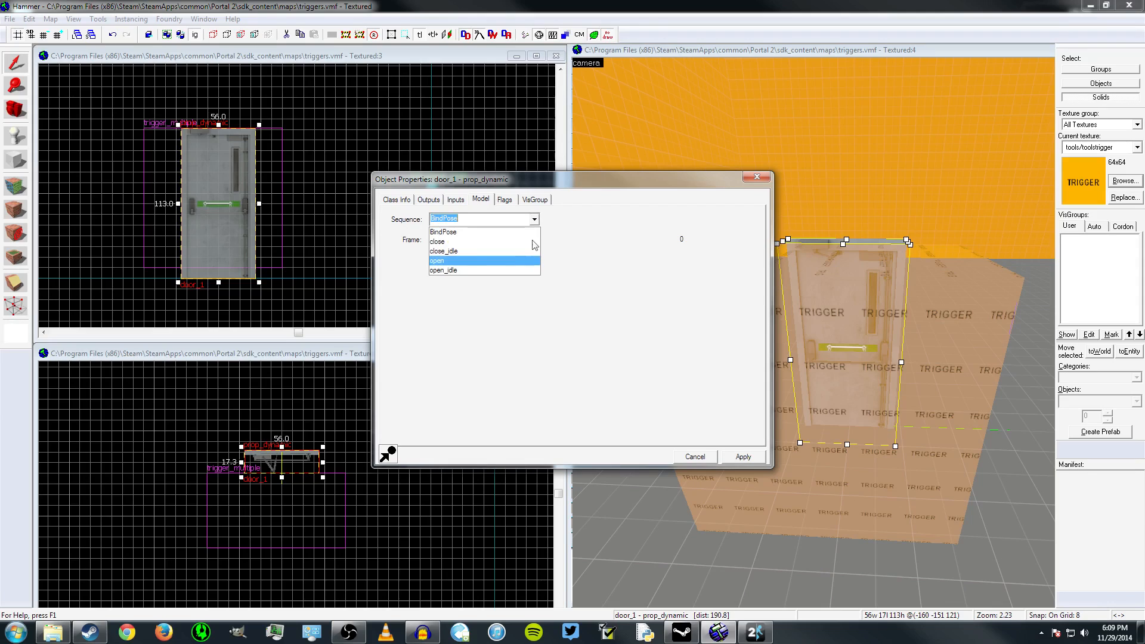
left_click(456, 243)
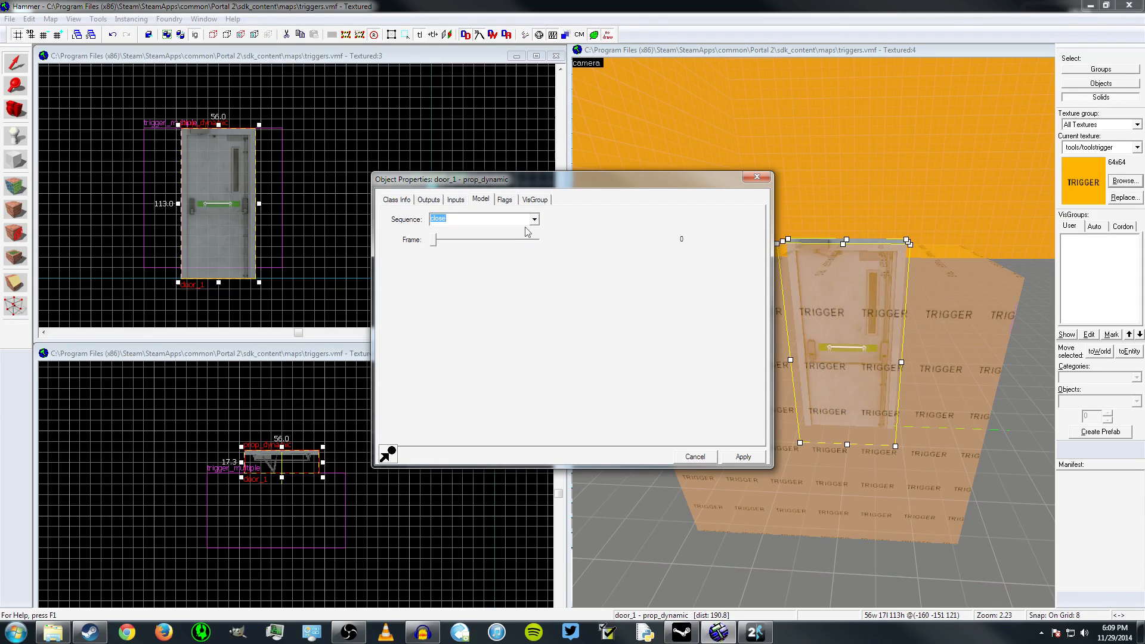
left_click(534, 220)
left_click(463, 259)
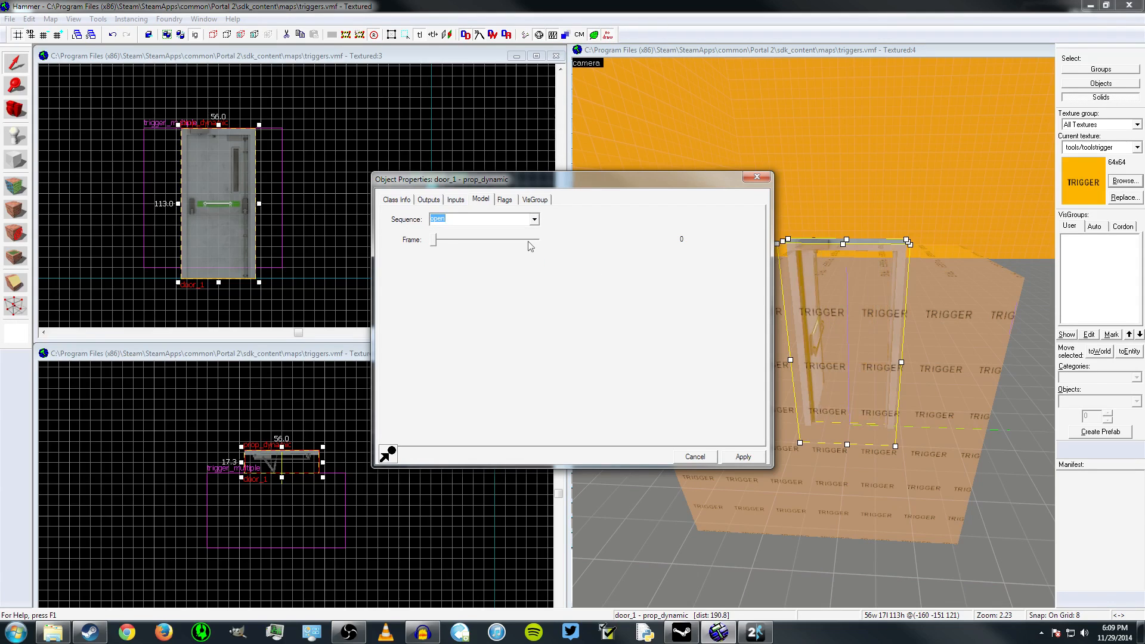
left_click(534, 220)
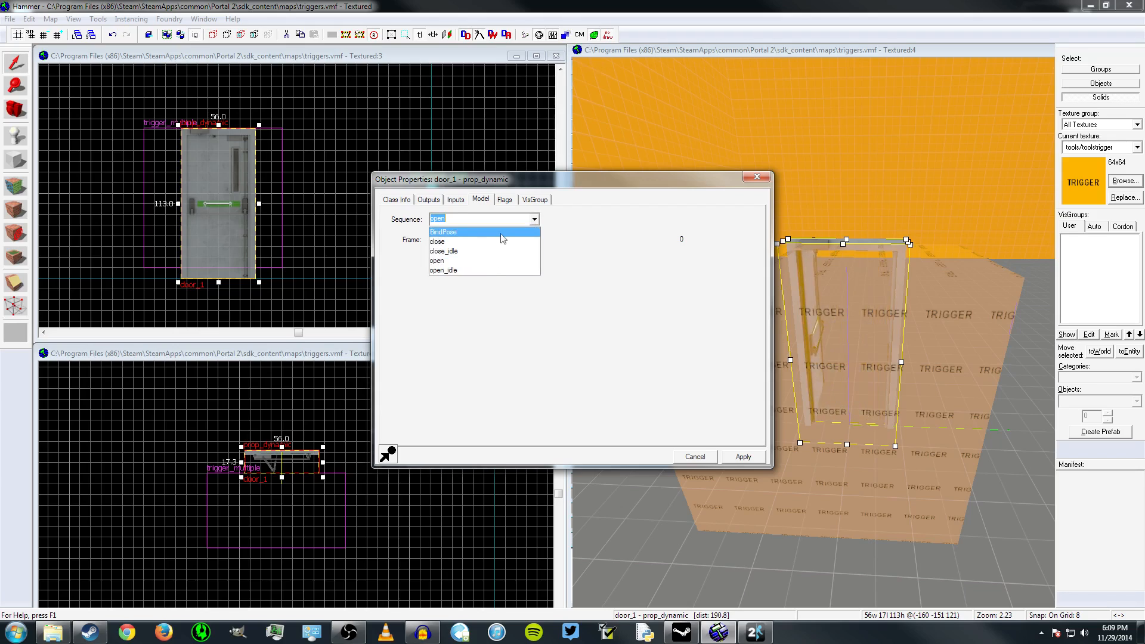
left_click(454, 232)
Check the door's Name property, mark the entity with that name, and close its properties
left_click(397, 199)
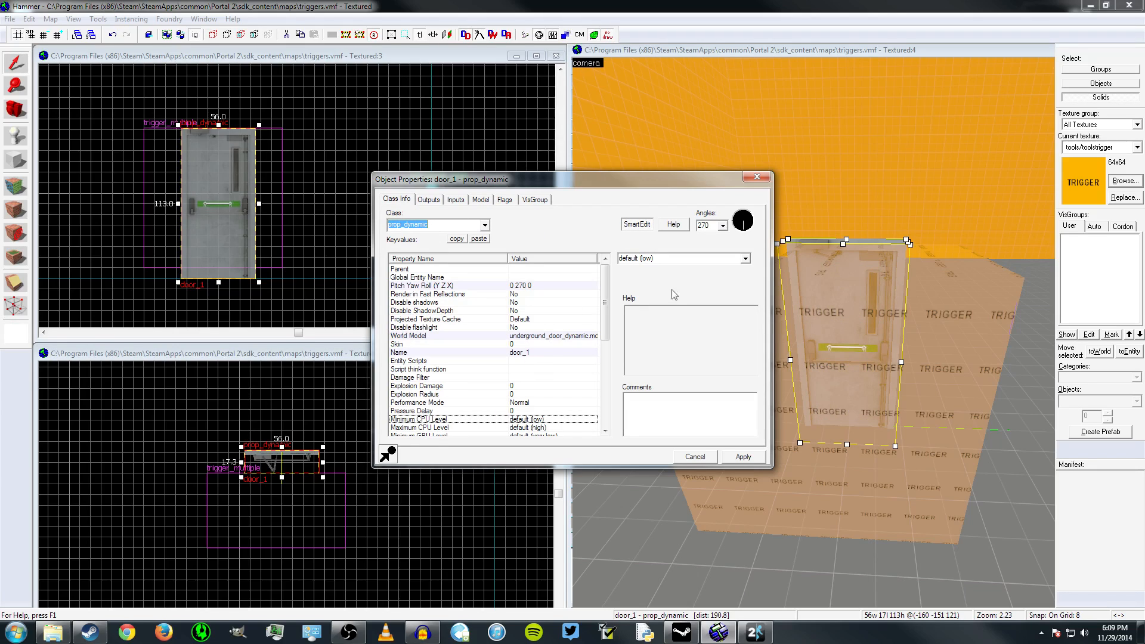
left_click(508, 353)
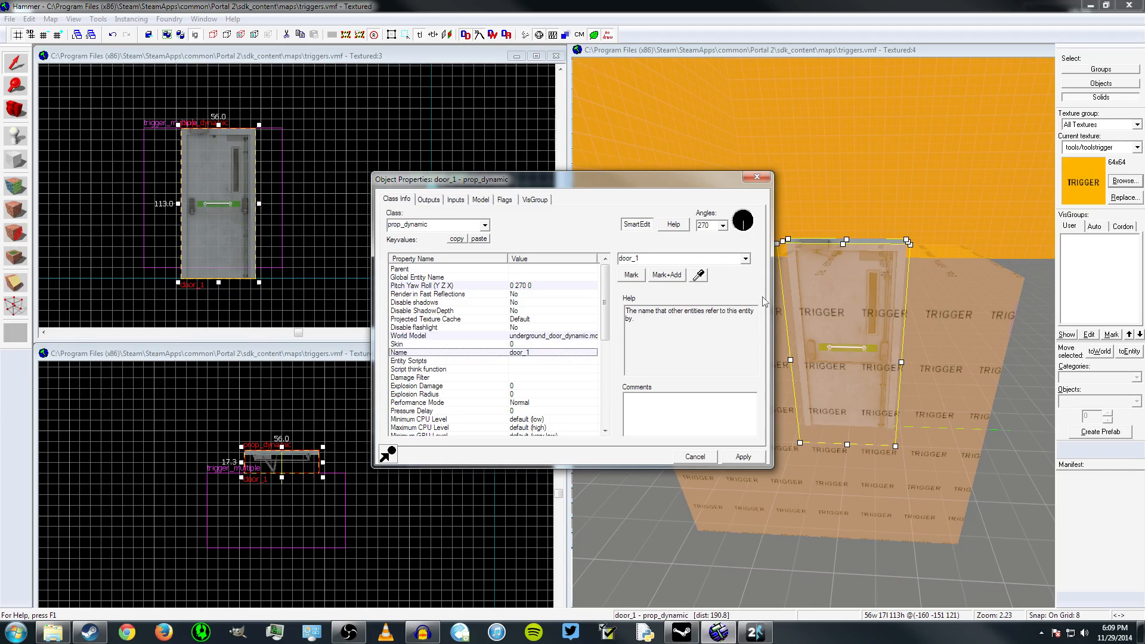
double_click(667, 259)
left_click(631, 274)
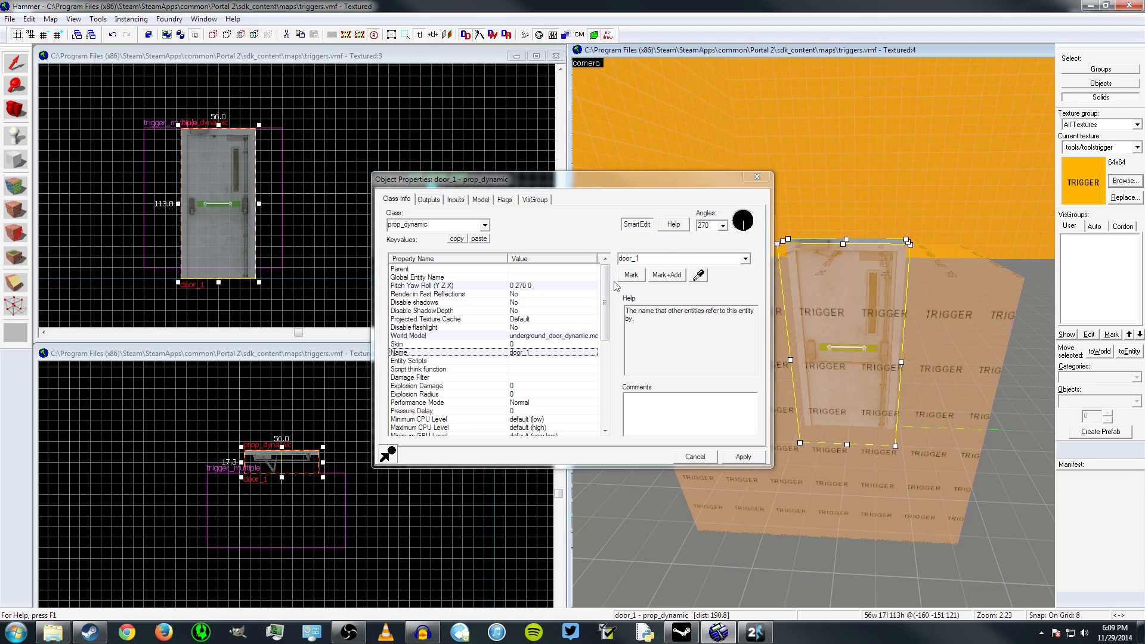
left_click(757, 176)
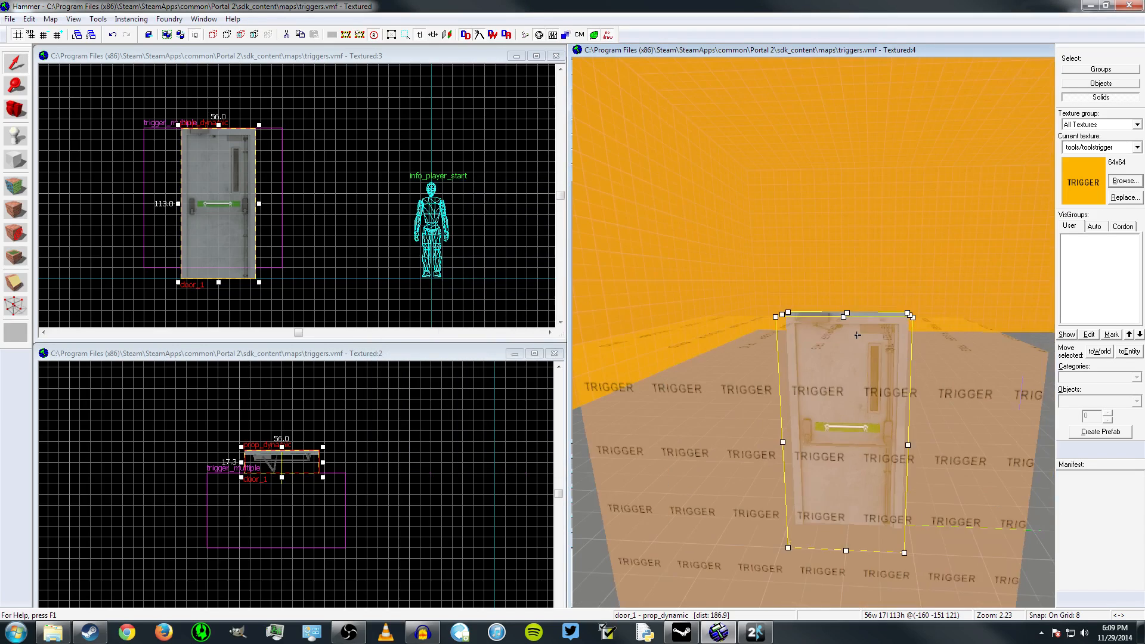
Delete the trigger_multiple brush in front of the door
key("w")
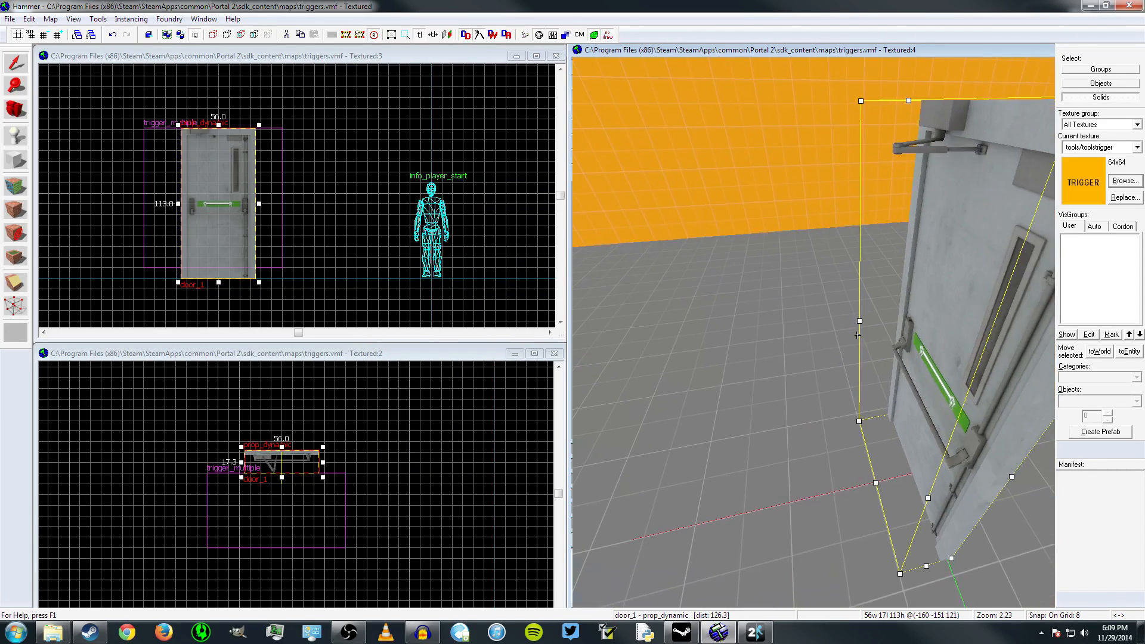
key("s")
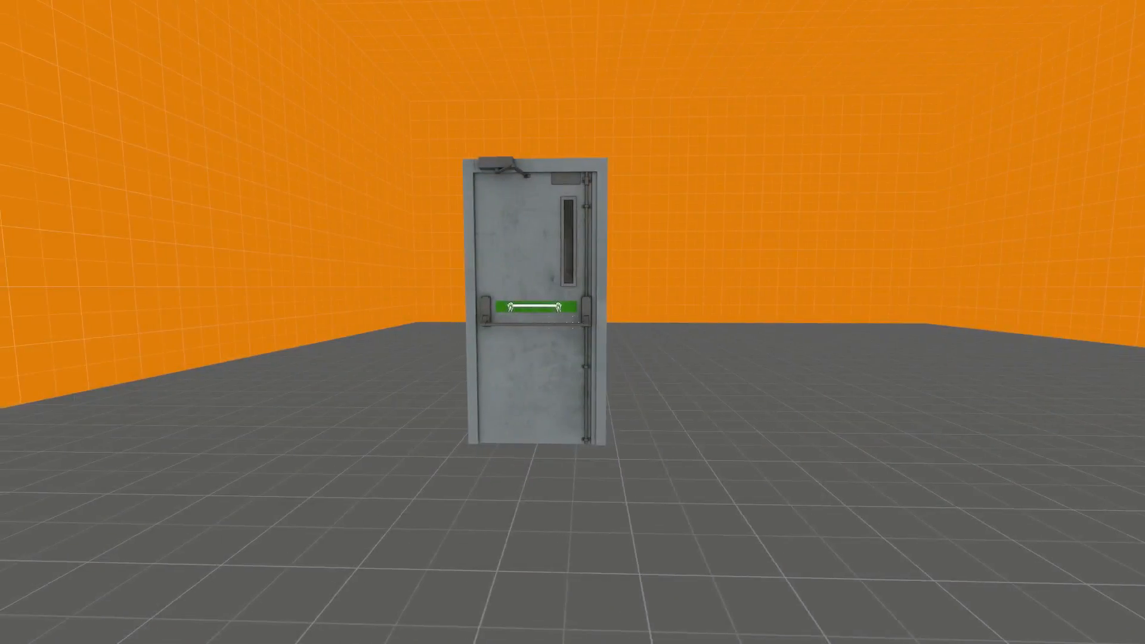
key("w")
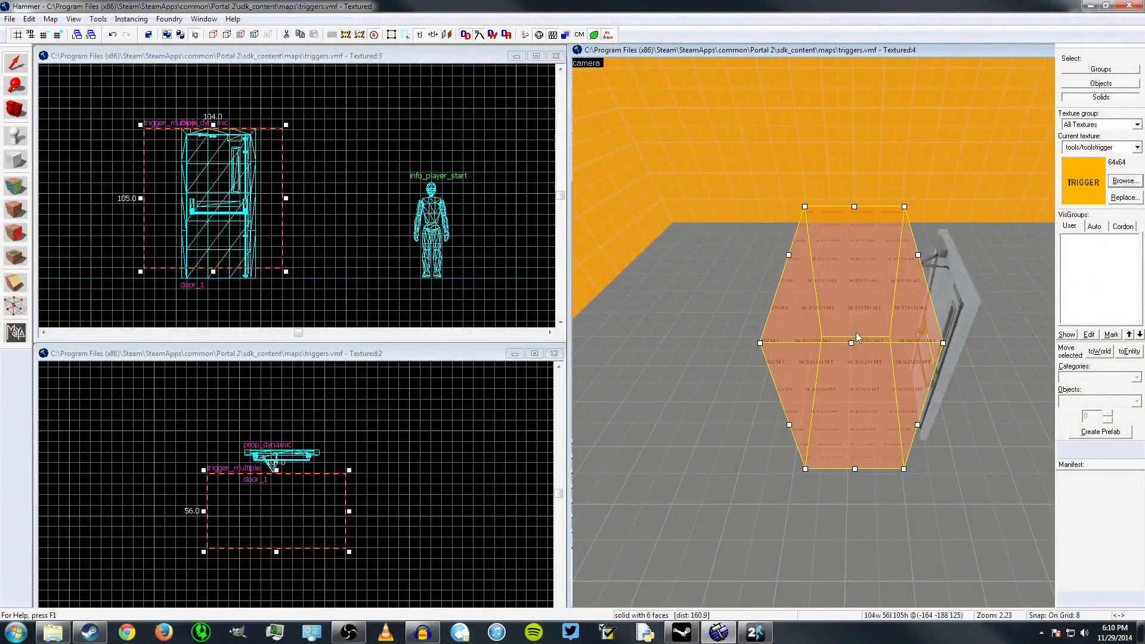
key("Delete")
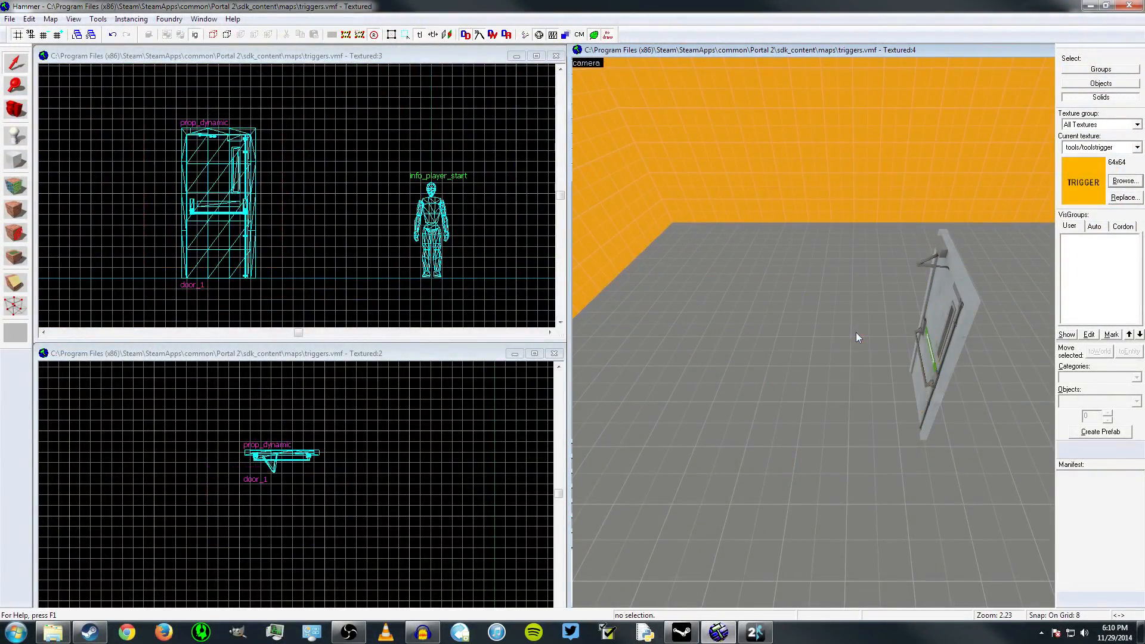
Create a block brush 128 wide, 40 deep and 105 high with the trigger texture in front of the door
scroll(280, 503, "up", 2)
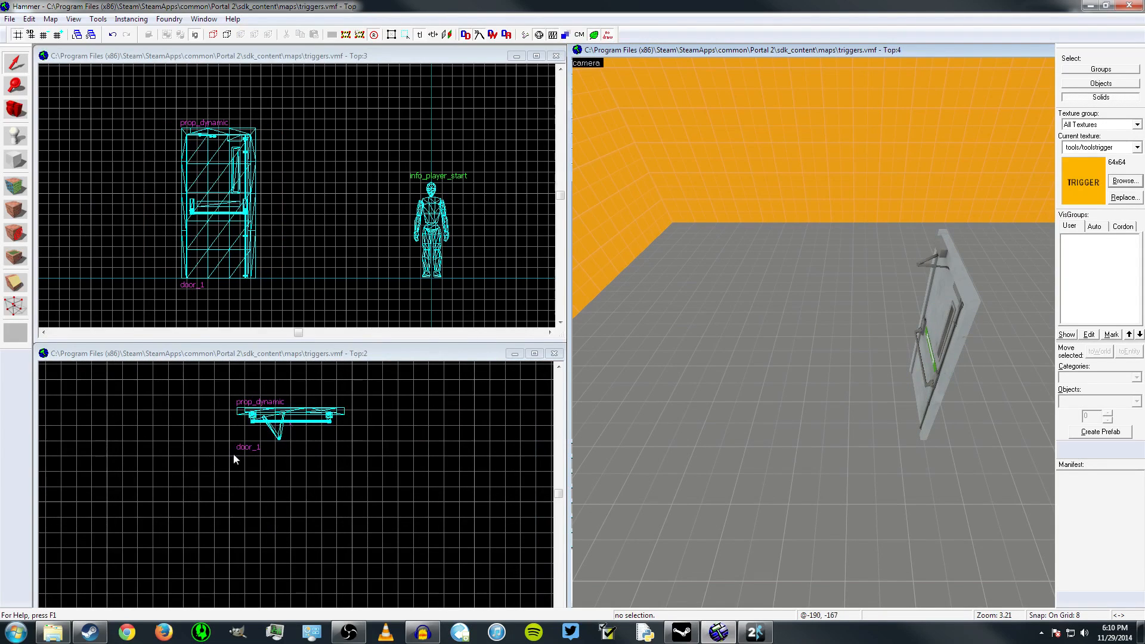
left_click(16, 161)
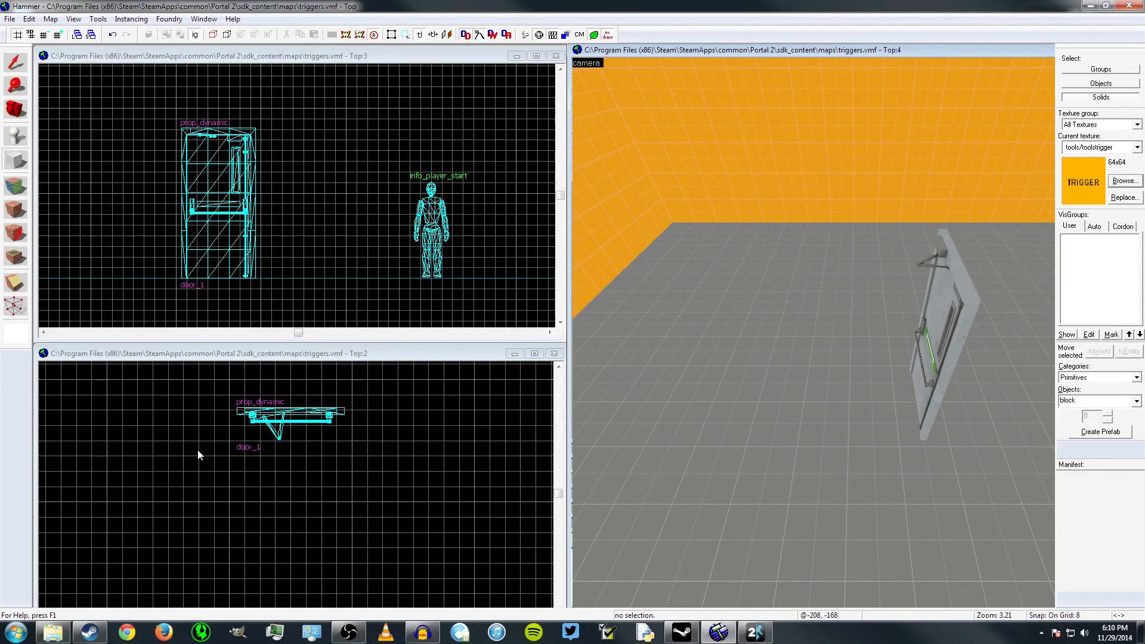
left_click_drag(180, 448, 419, 526)
key("z")
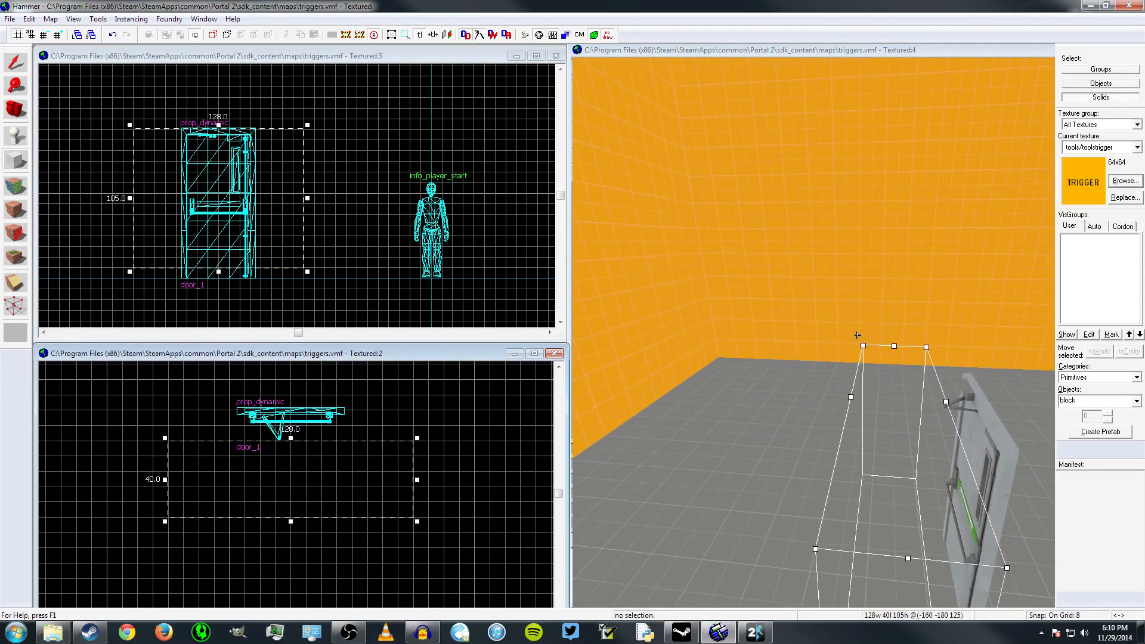
key("a")
key("w")
key("s")
key("d")
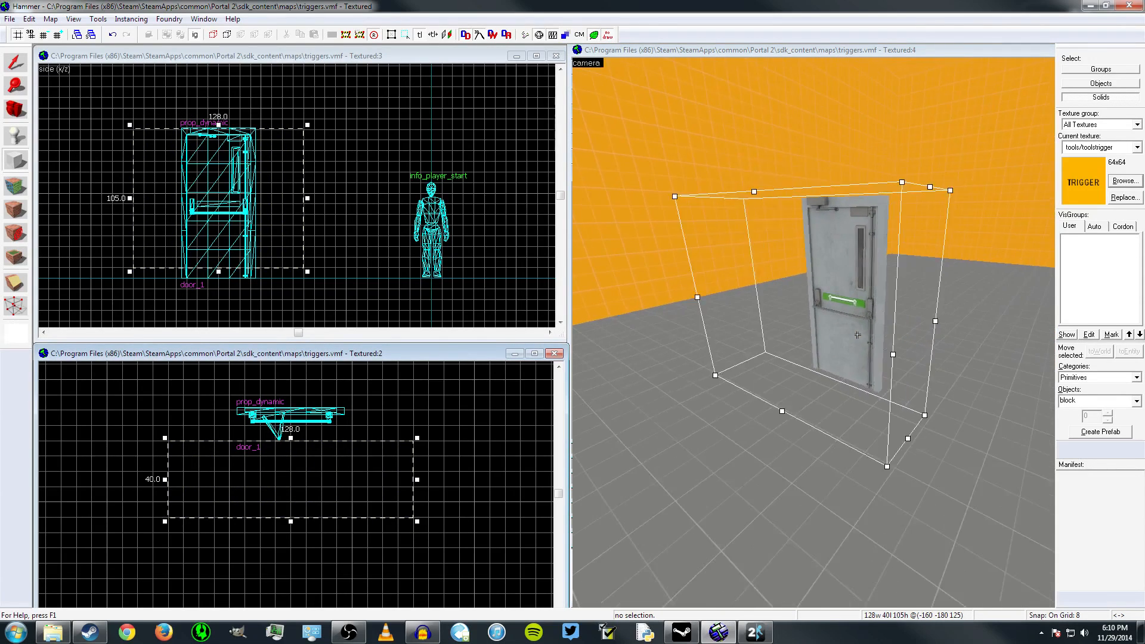
key("d")
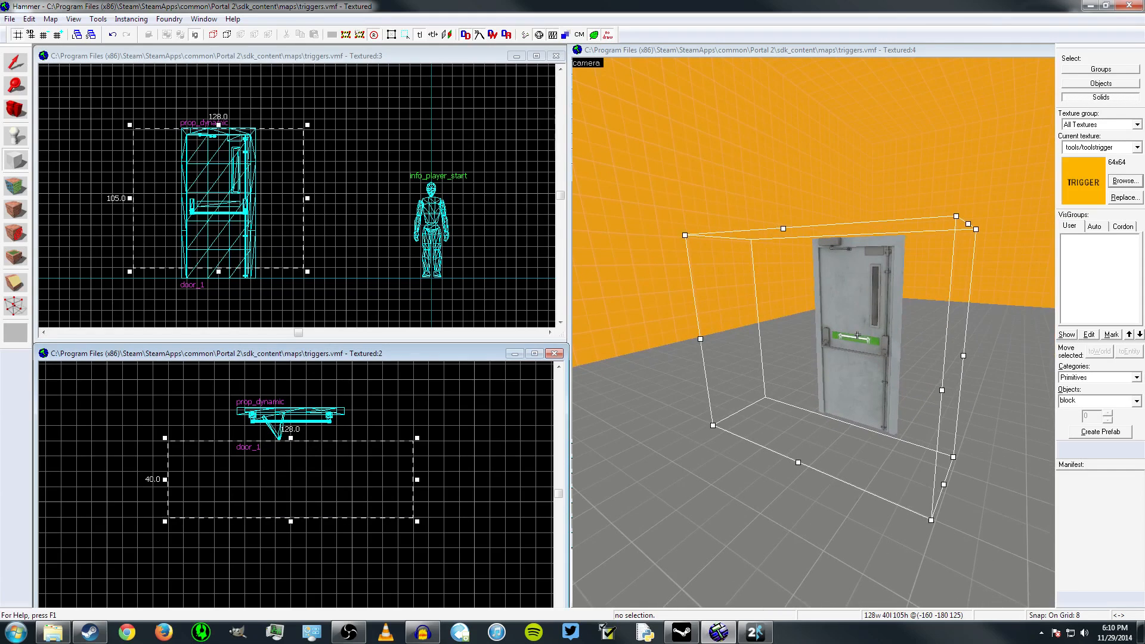
key("Return")
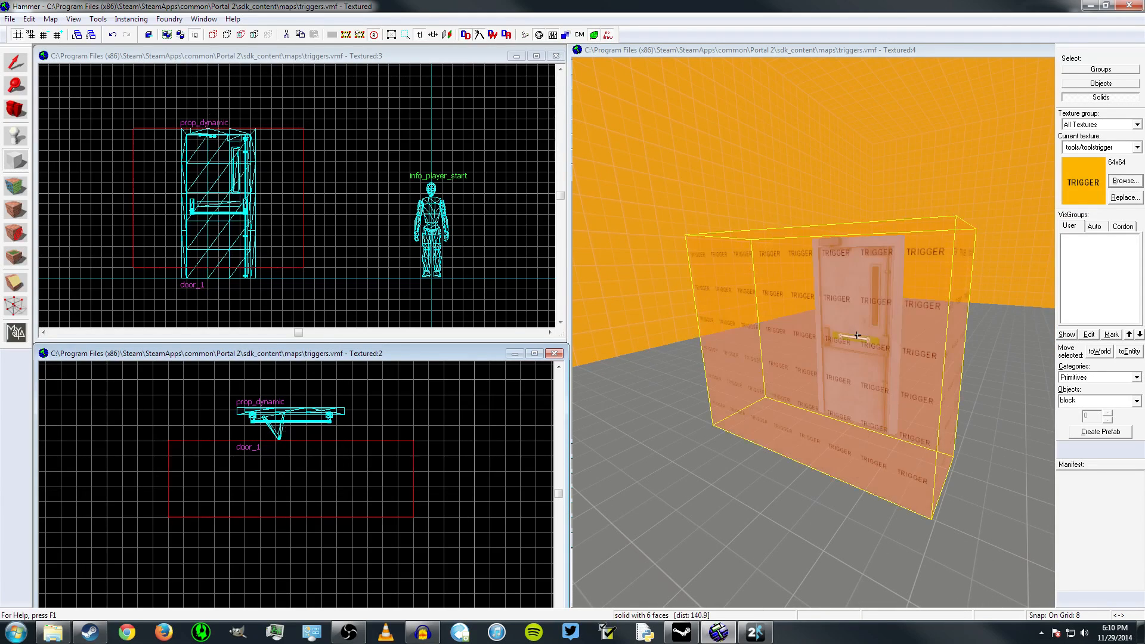
Choose the tools/toolstrigger texture in the texture browser and inspect the trigger-textured brush in front of the door from several angles
left_click(1122, 181)
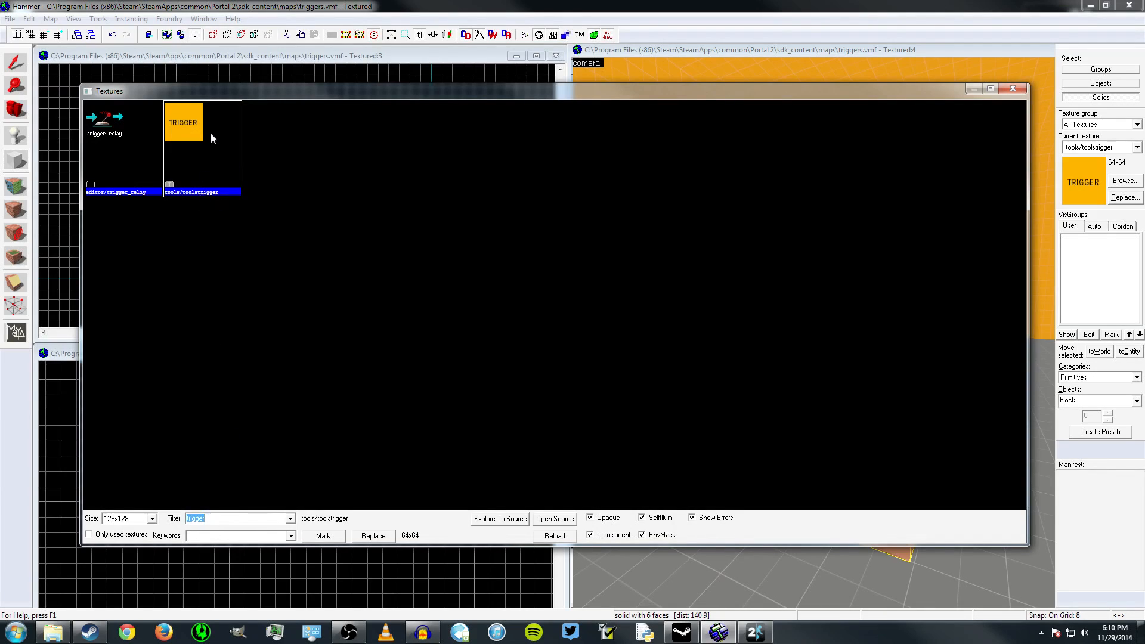
double_click(194, 142)
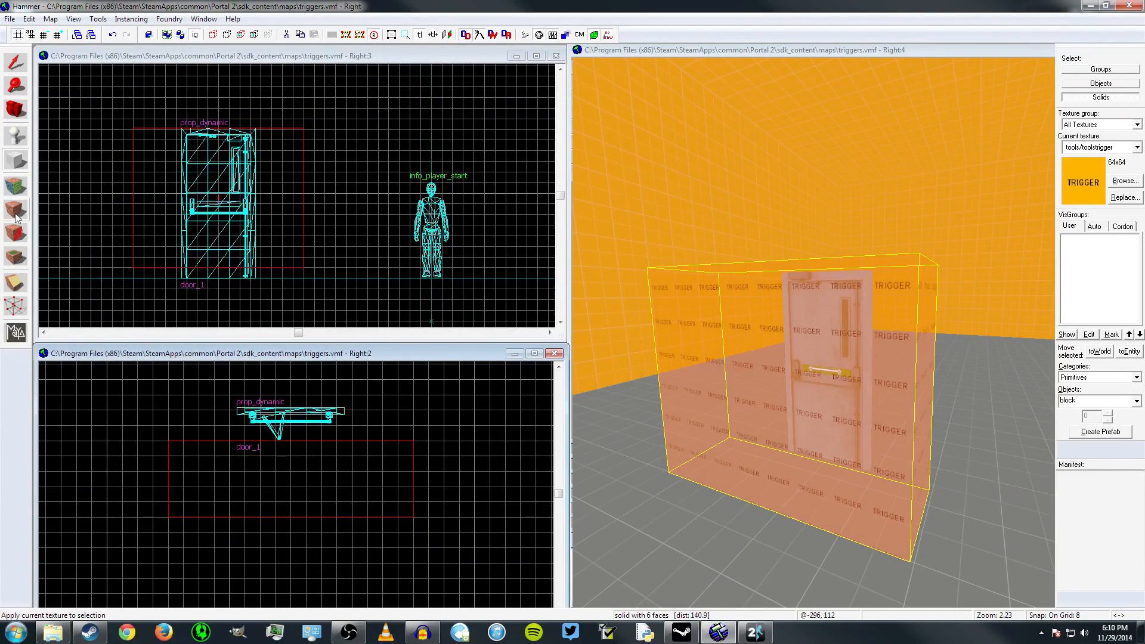
scroll(856, 335, "up", 5)
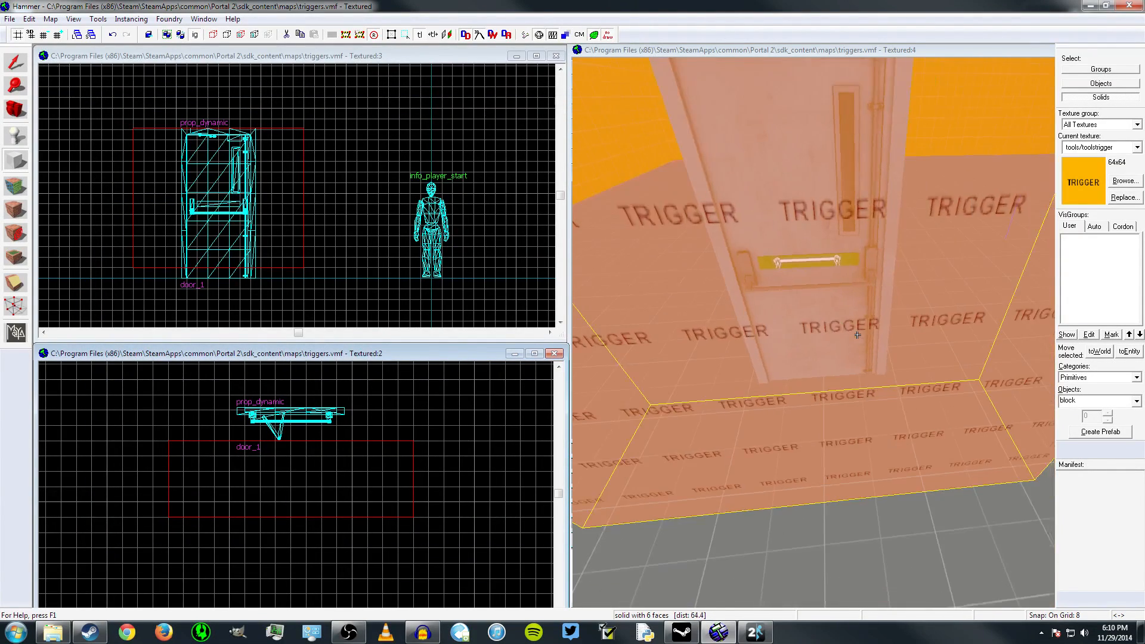
scroll(857, 335, "down", 5)
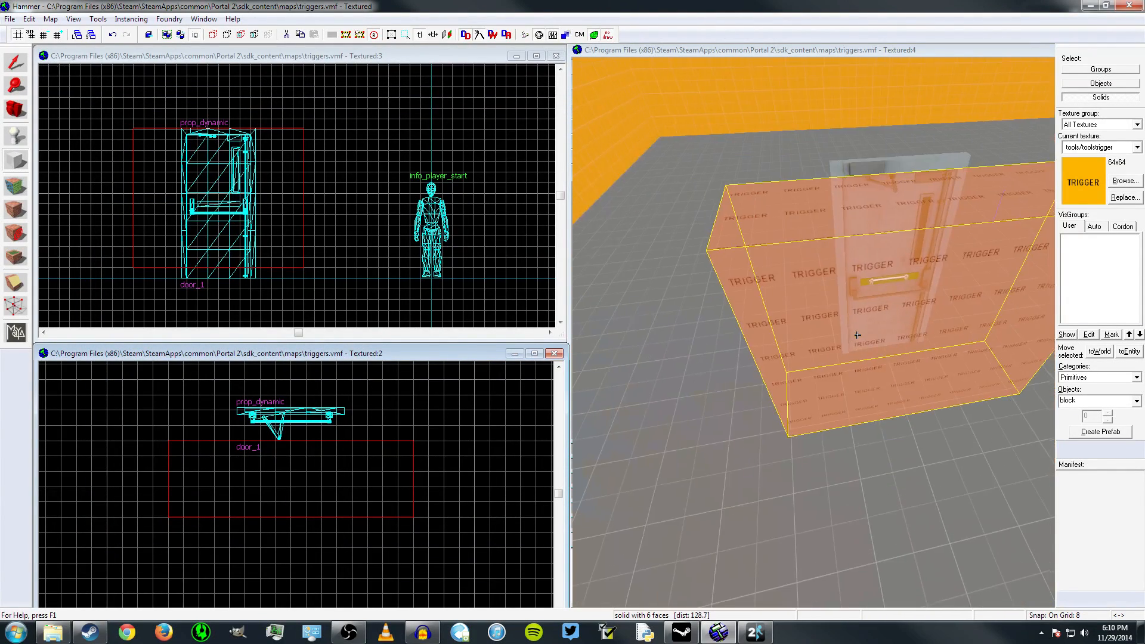
key("a")
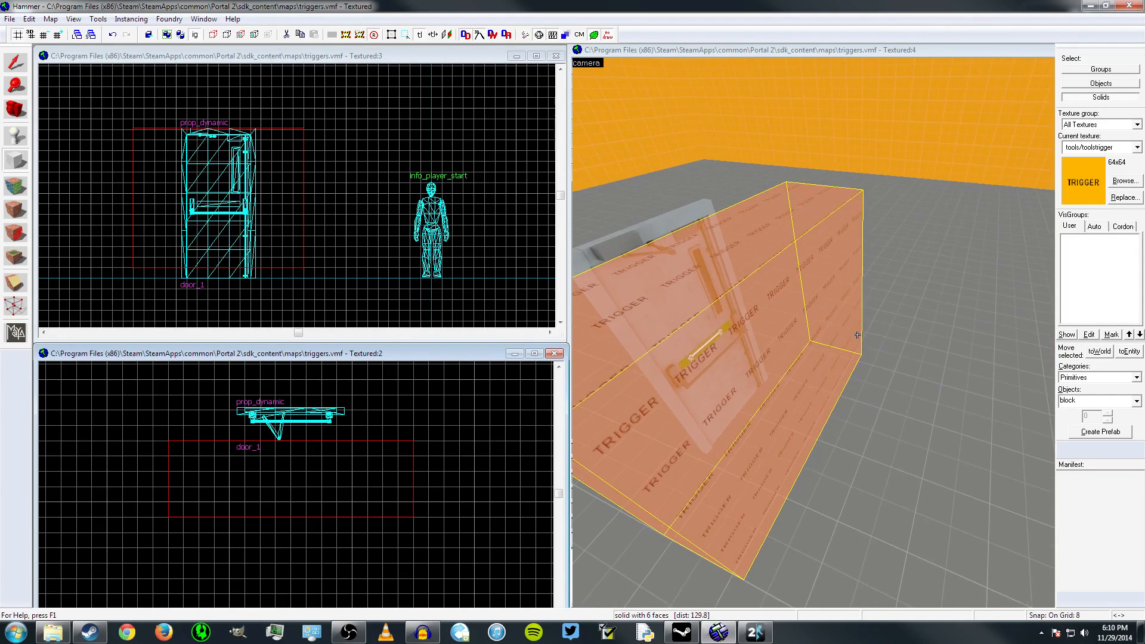
key("a")
key("d")
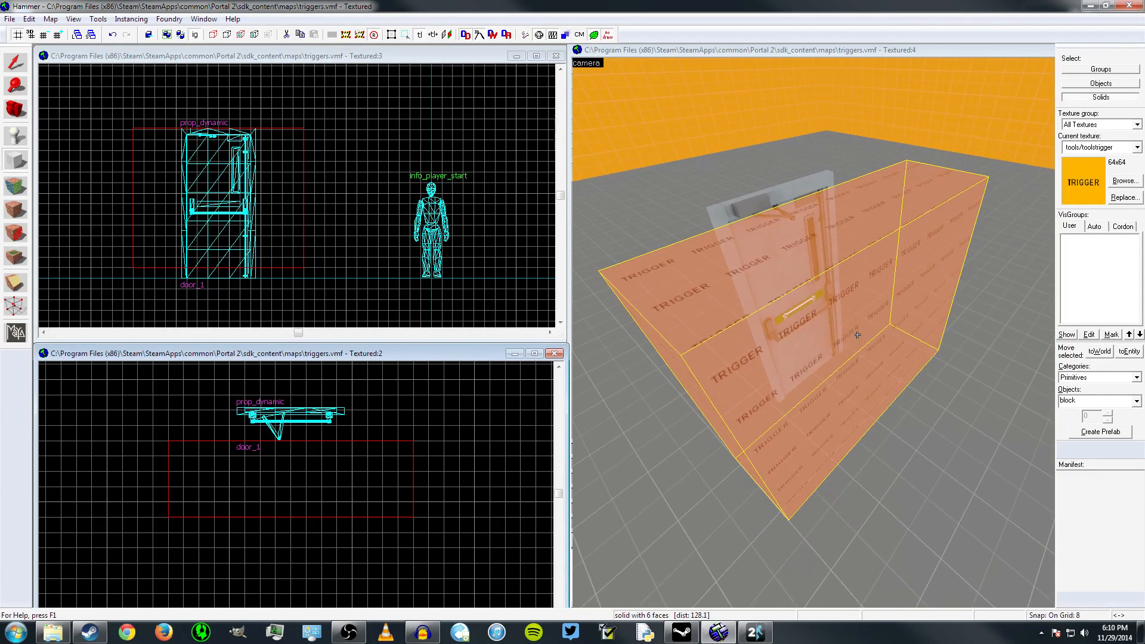
key("w")
key("s")
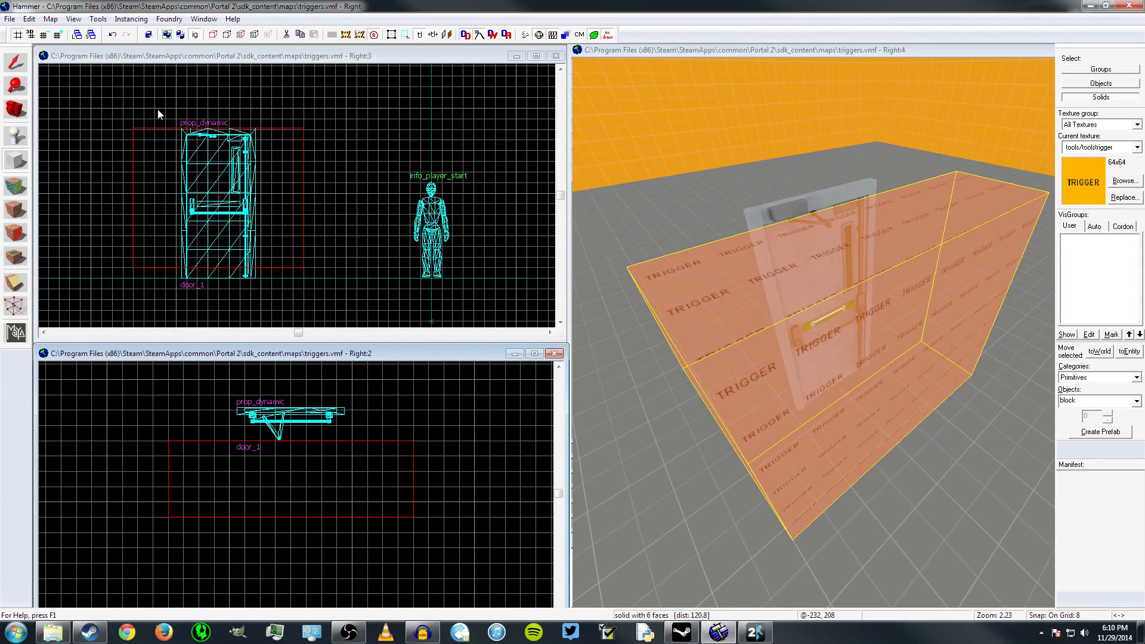
Select the trigger brush, tie it to an entity and apply the class trigger_multiple
key("shift+s")
left_click(951, 321)
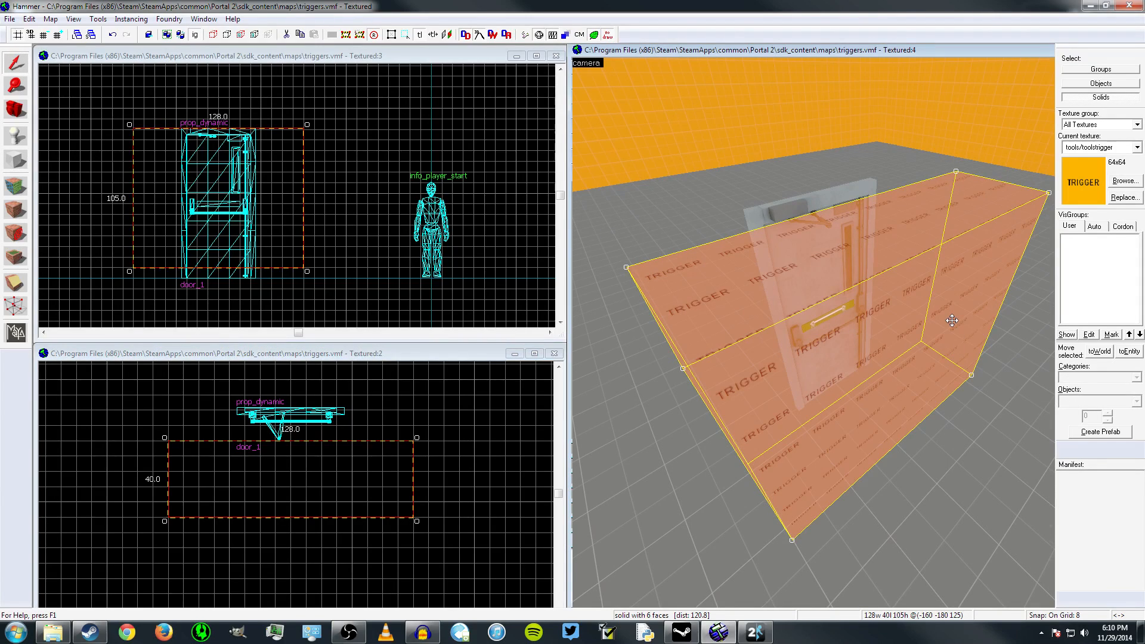
key("ctrl+t")
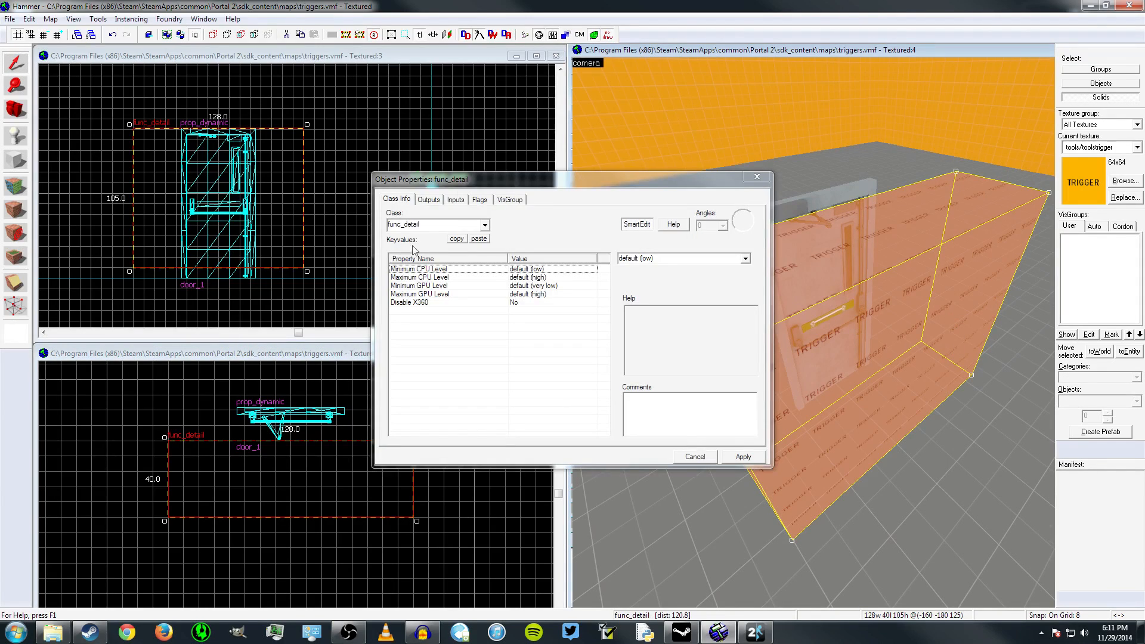
left_click(447, 224)
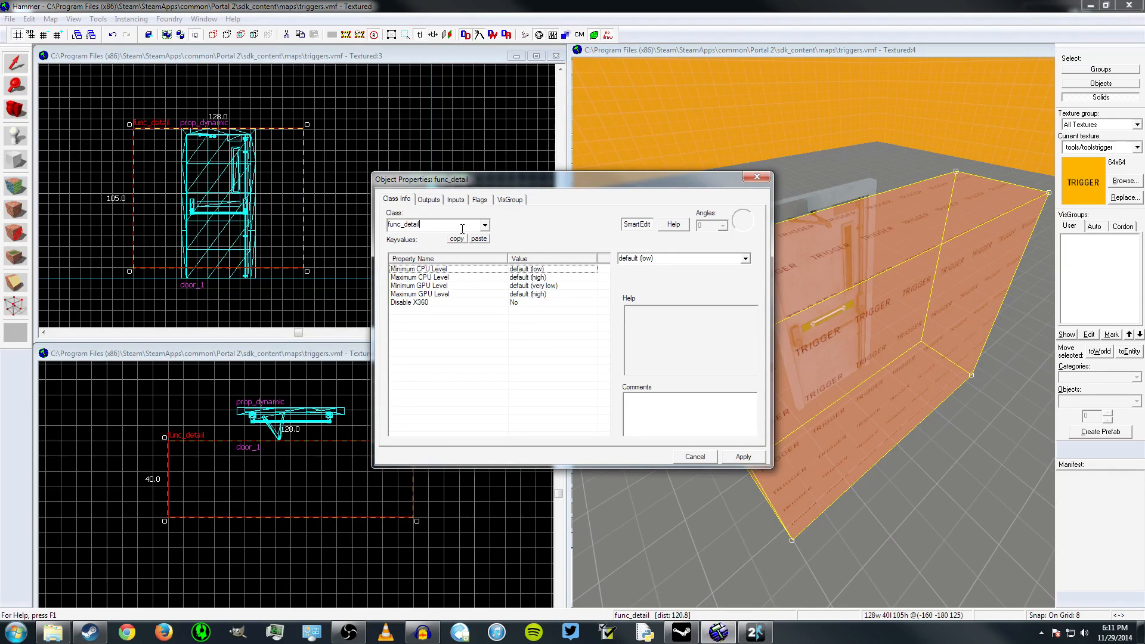
key("BackSpace")
key("BackSpace")
key("BackSpace")
key("BackSpace")
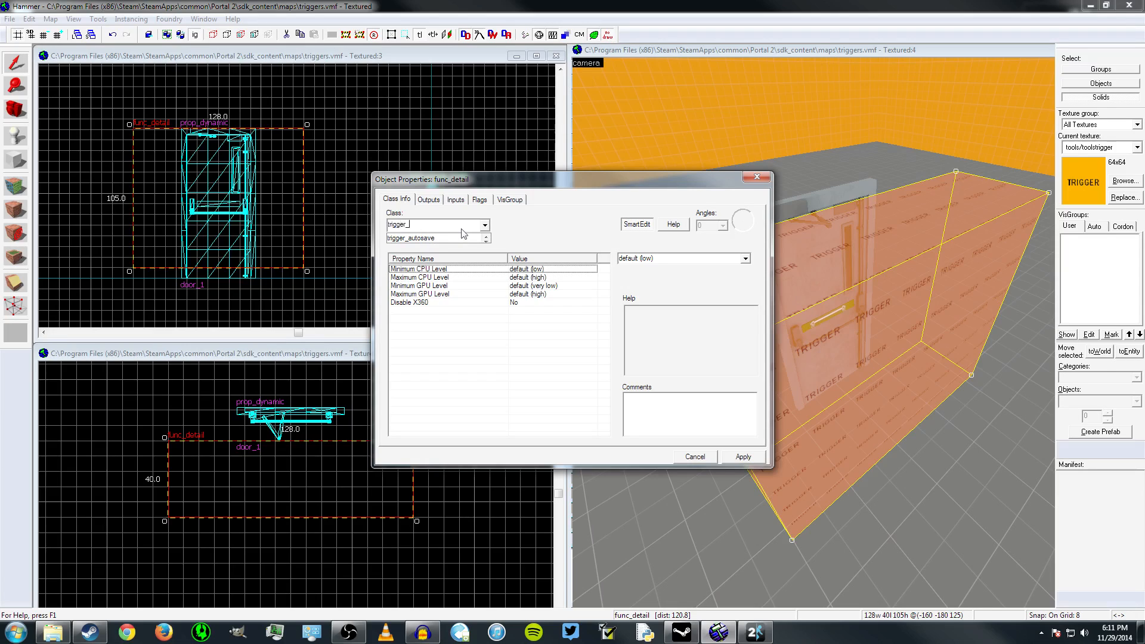
key("Return")
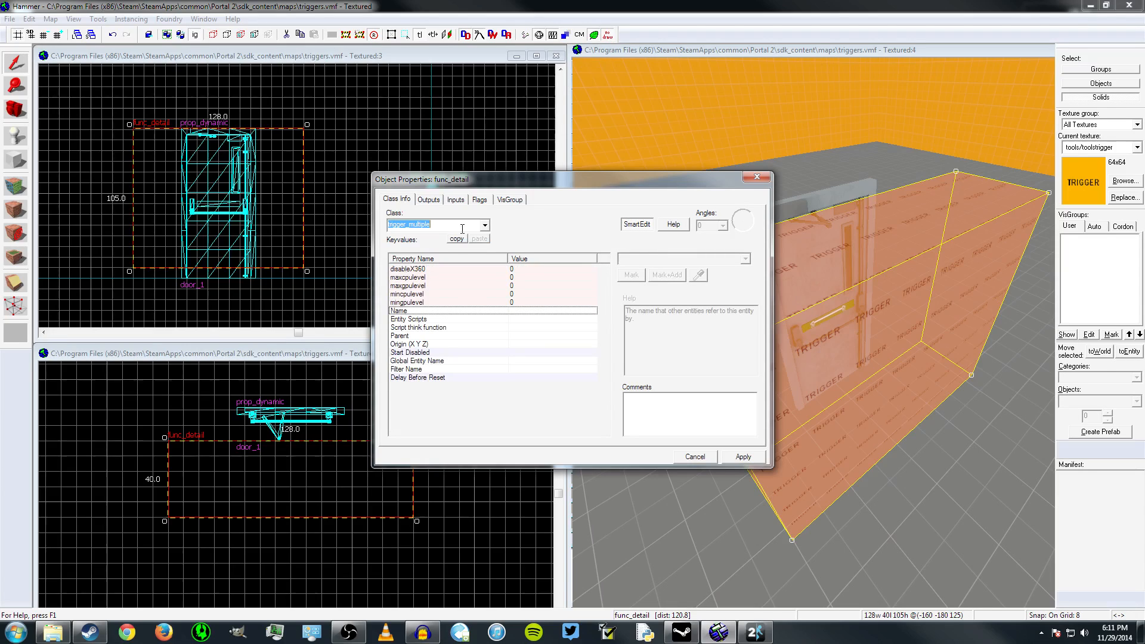
left_click(756, 457)
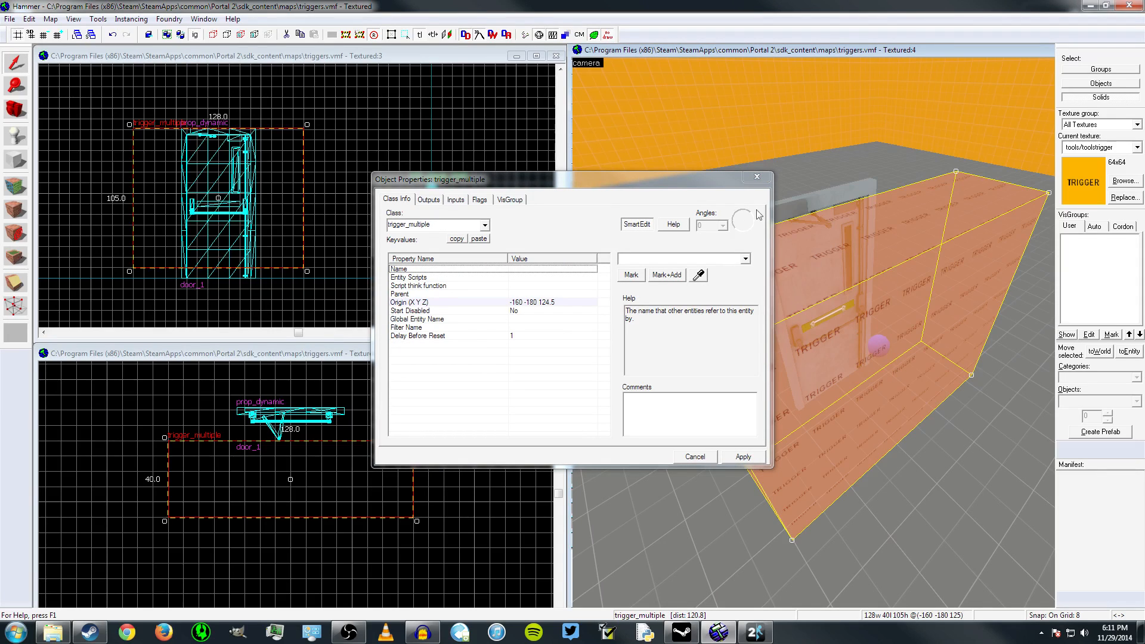
Add a new output to the trigger_multiple and set its output name to OnStartTouchAll
left_click(428, 201)
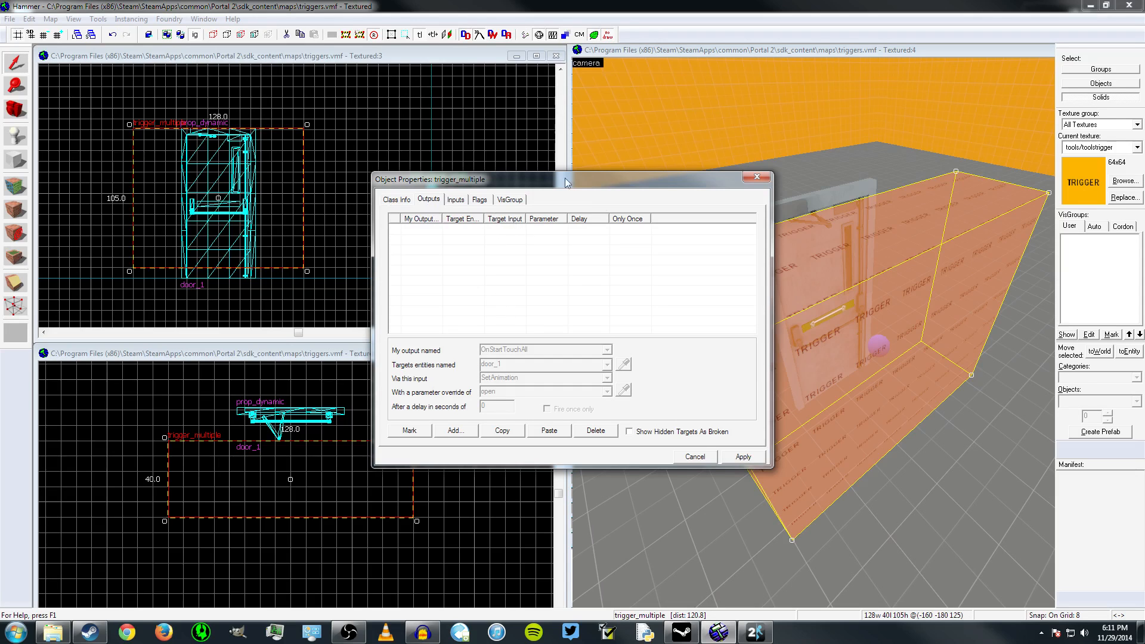
left_click_drag(566, 182, 380, 149)
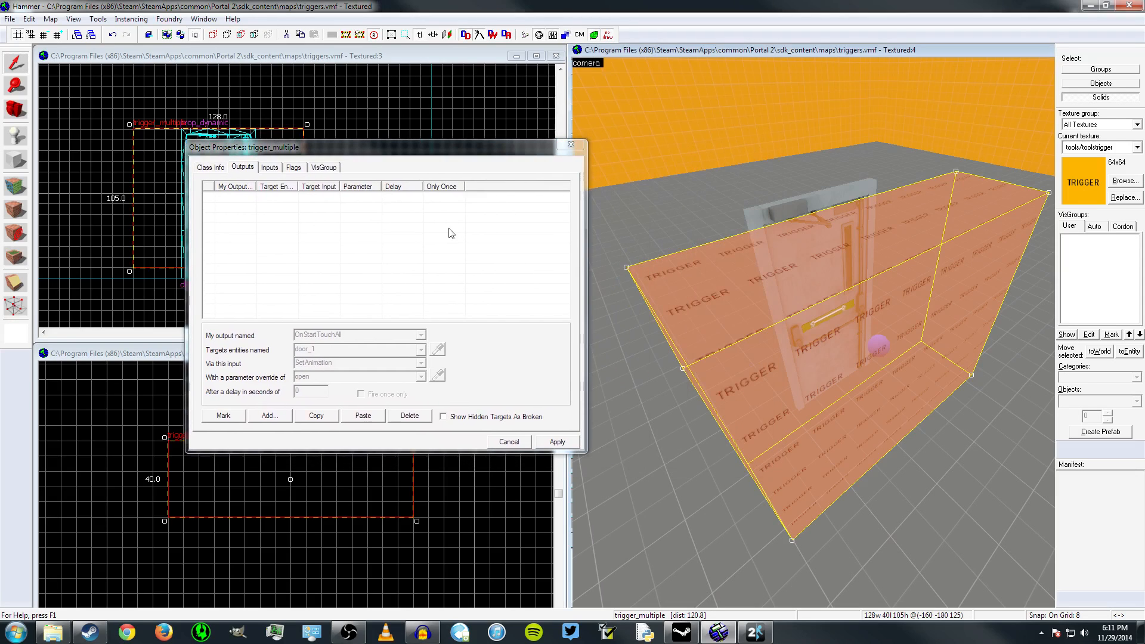
key("z")
key("w")
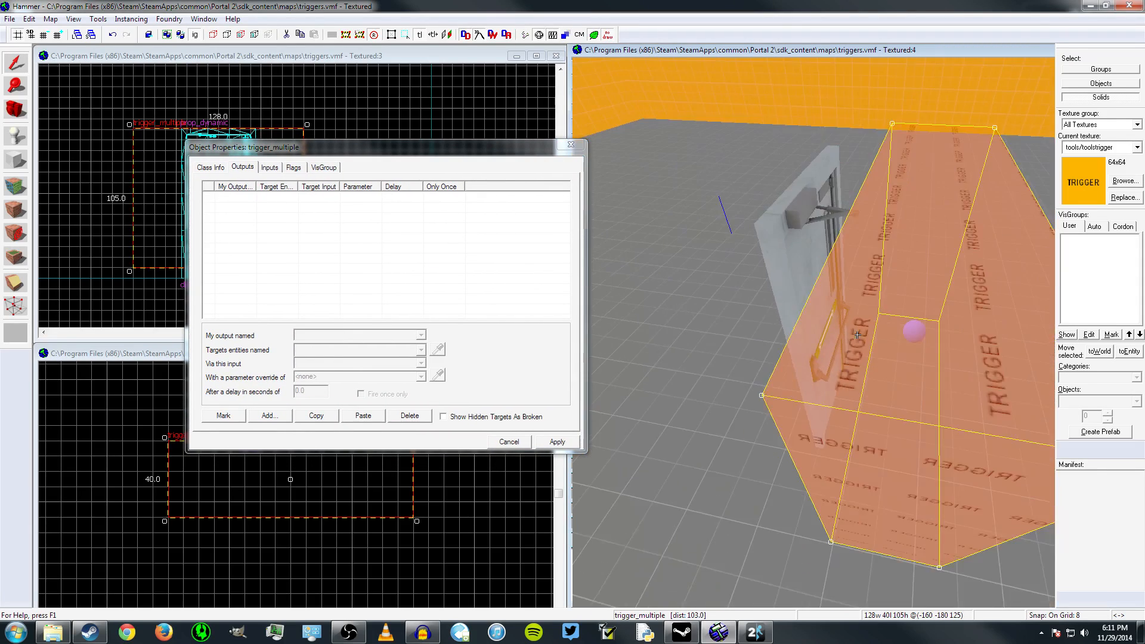
key("d")
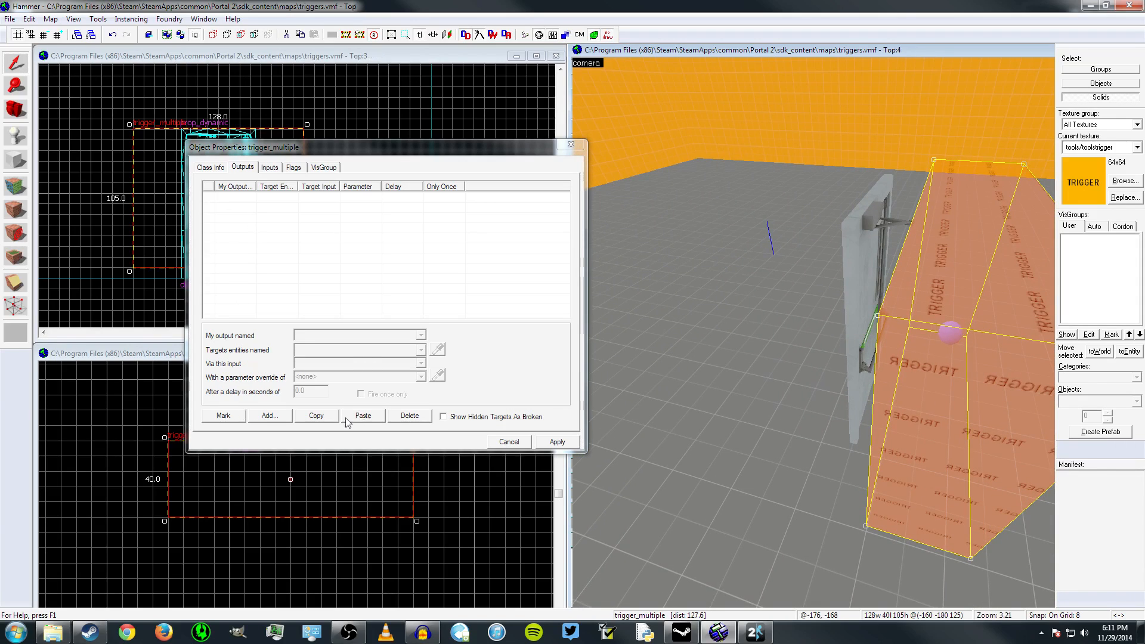
left_click(280, 417)
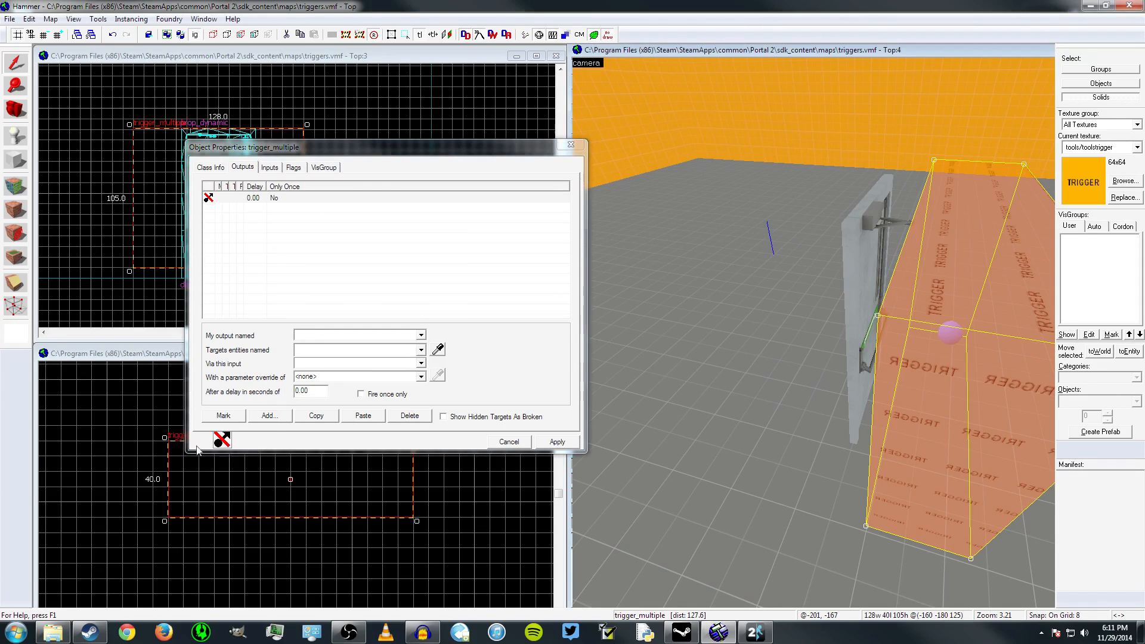
left_click(321, 336)
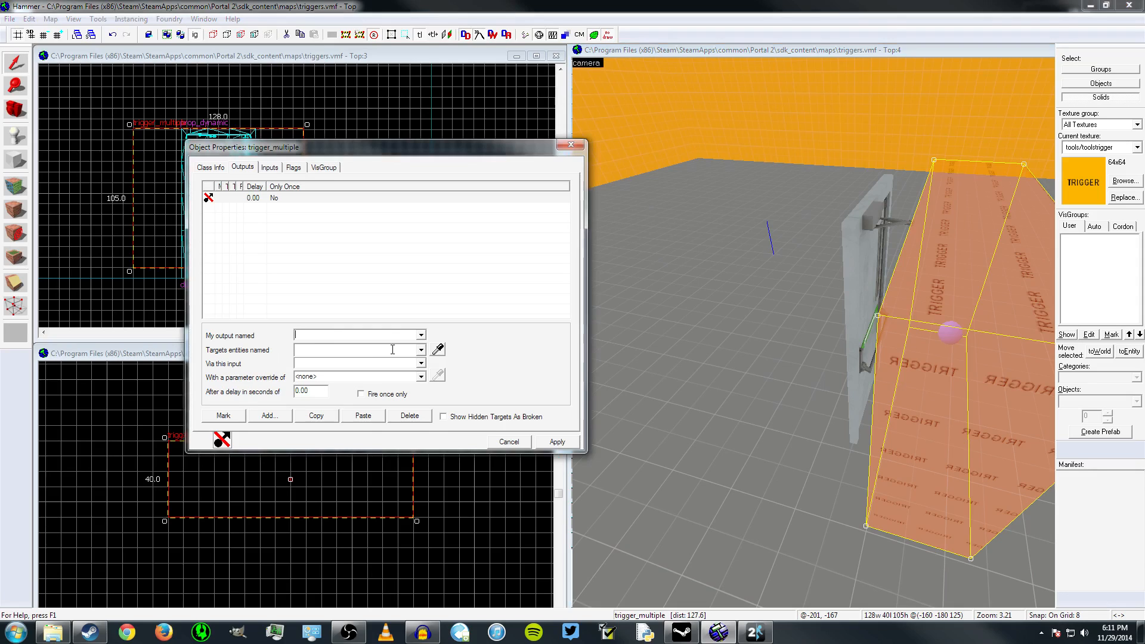
type("OnSt")
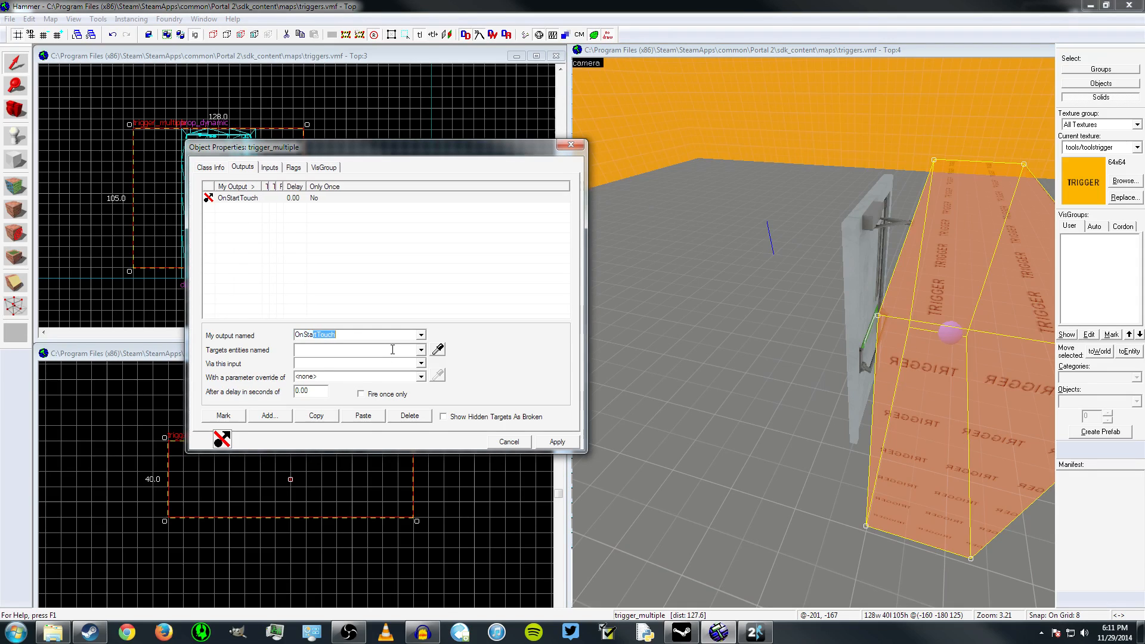
type("artTouchAll")
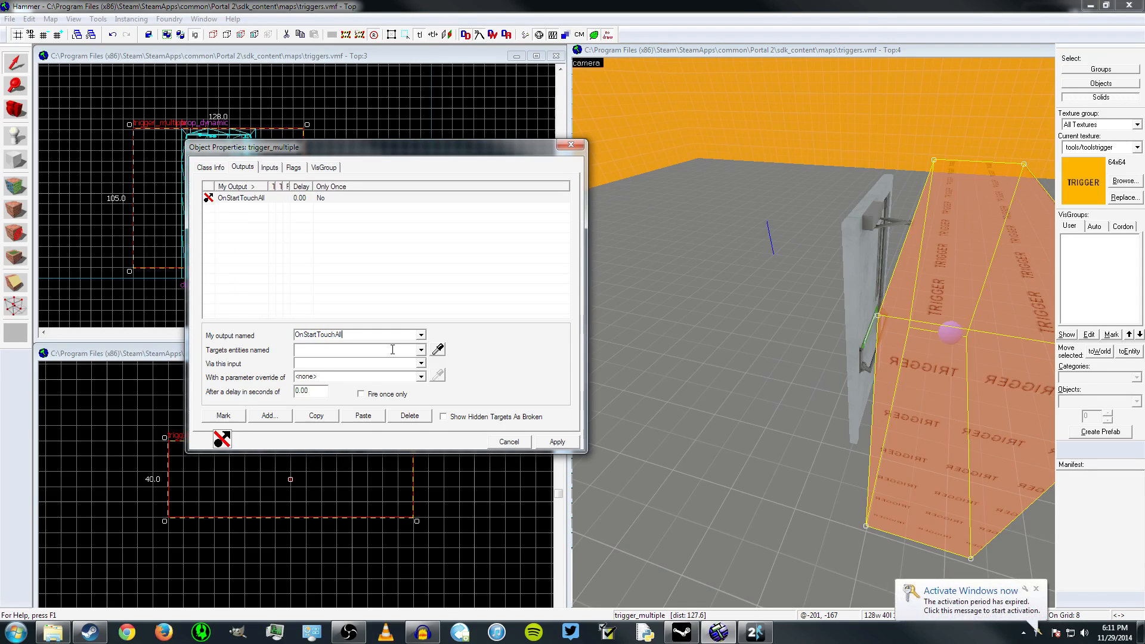
Set the output's target entity to door_1 by picking the door prop in the 3D view
left_click(391, 349)
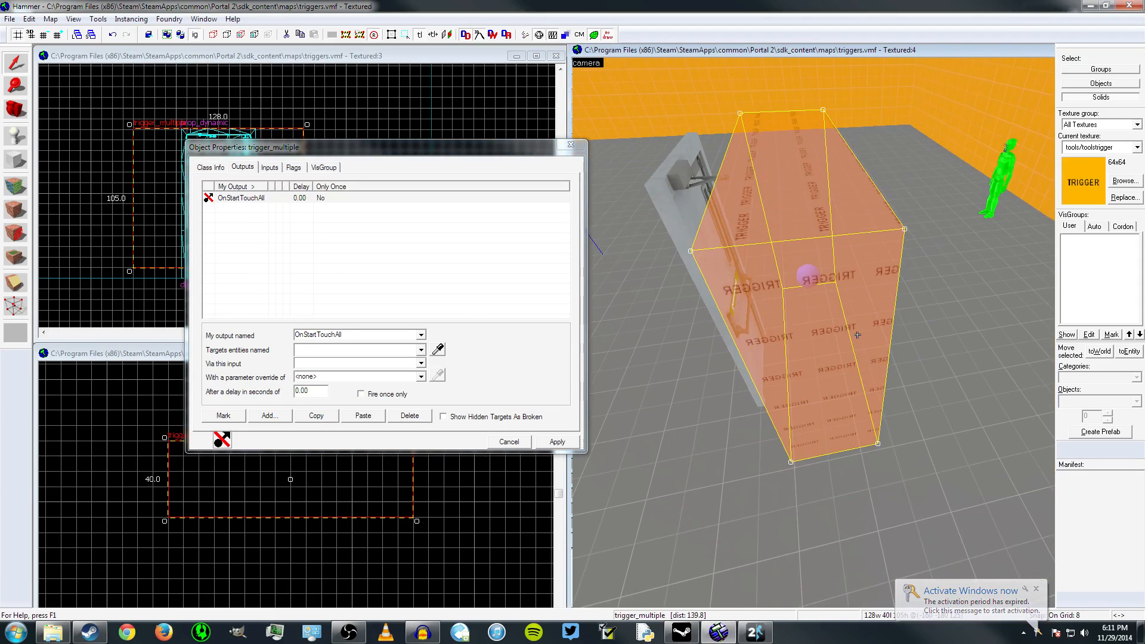
key("z")
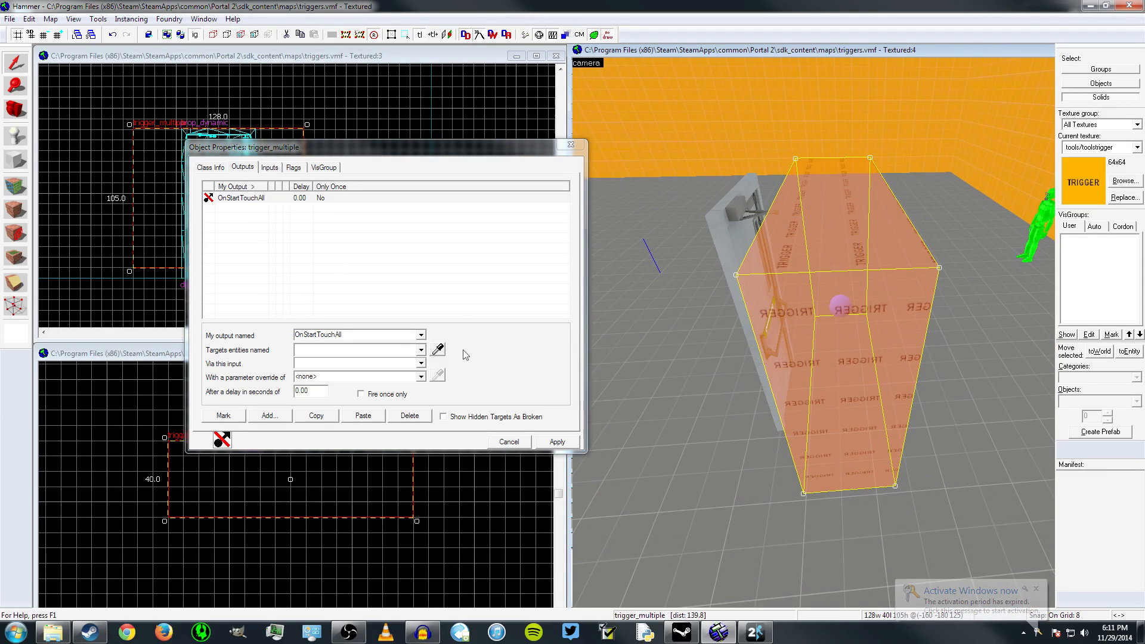
left_click(345, 350)
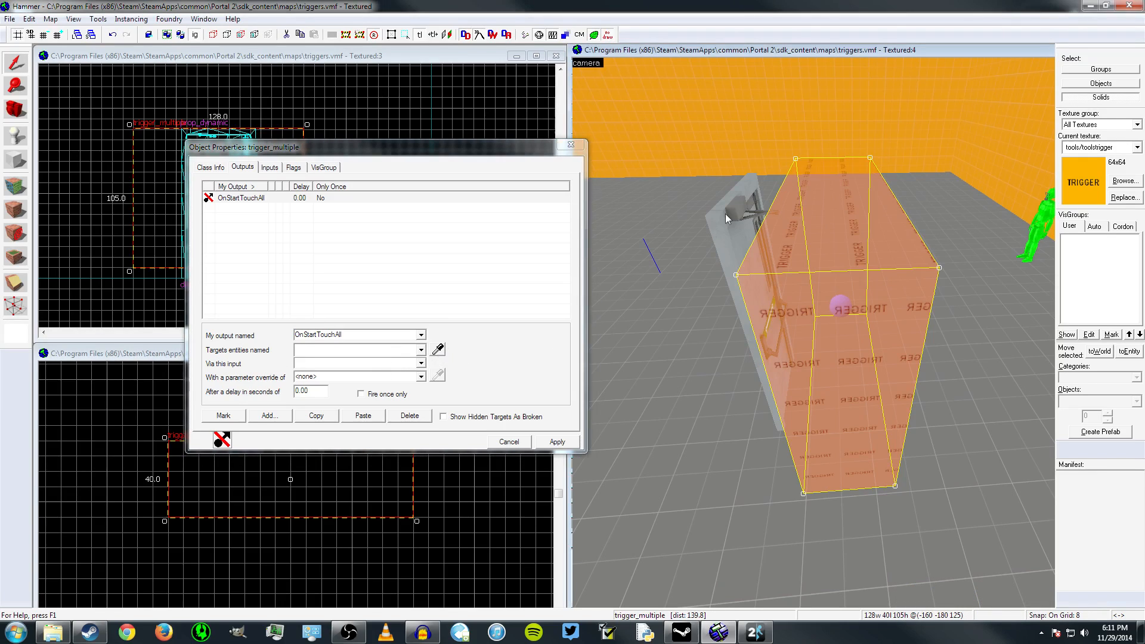
left_click(438, 352)
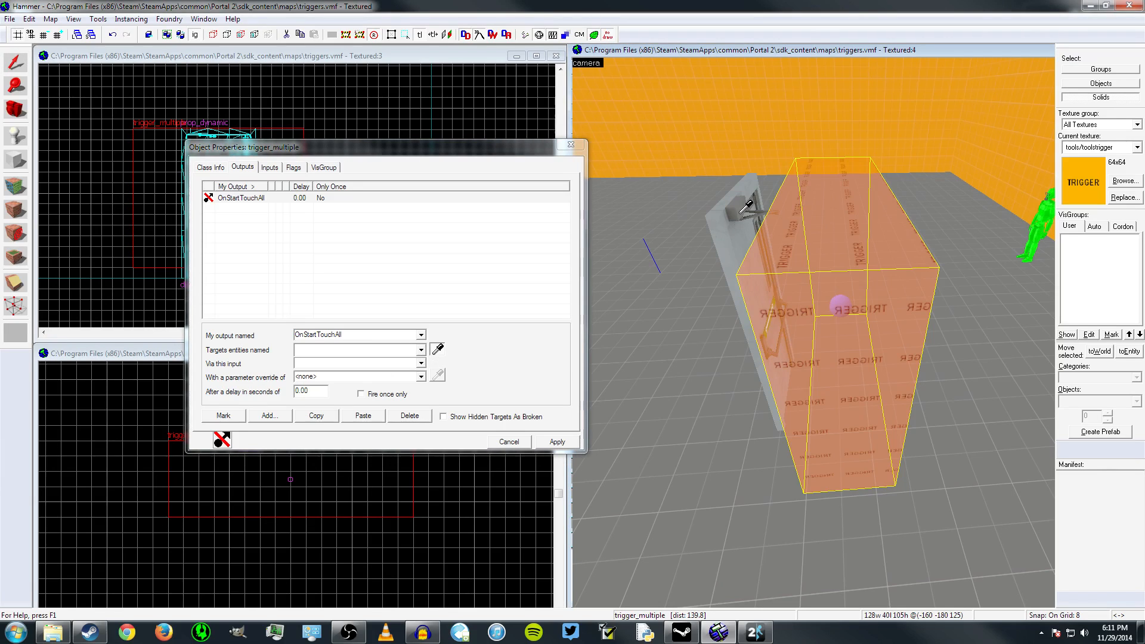
left_click(747, 206)
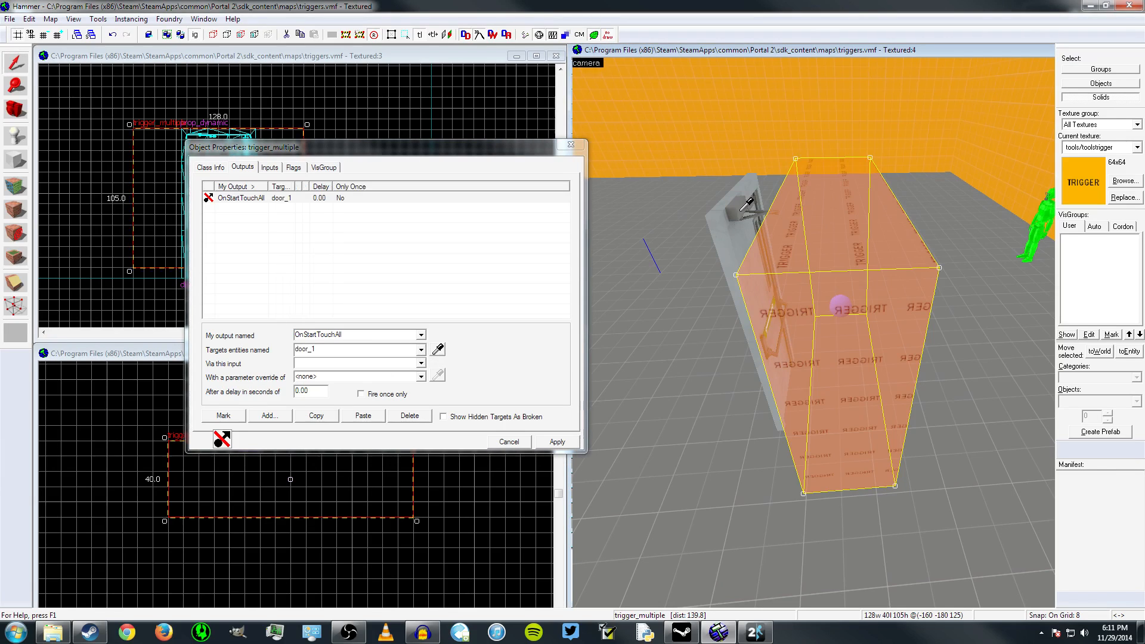
Set the output's input to SetAnimation with the parameter override open, and apply the changes
left_click(360, 363)
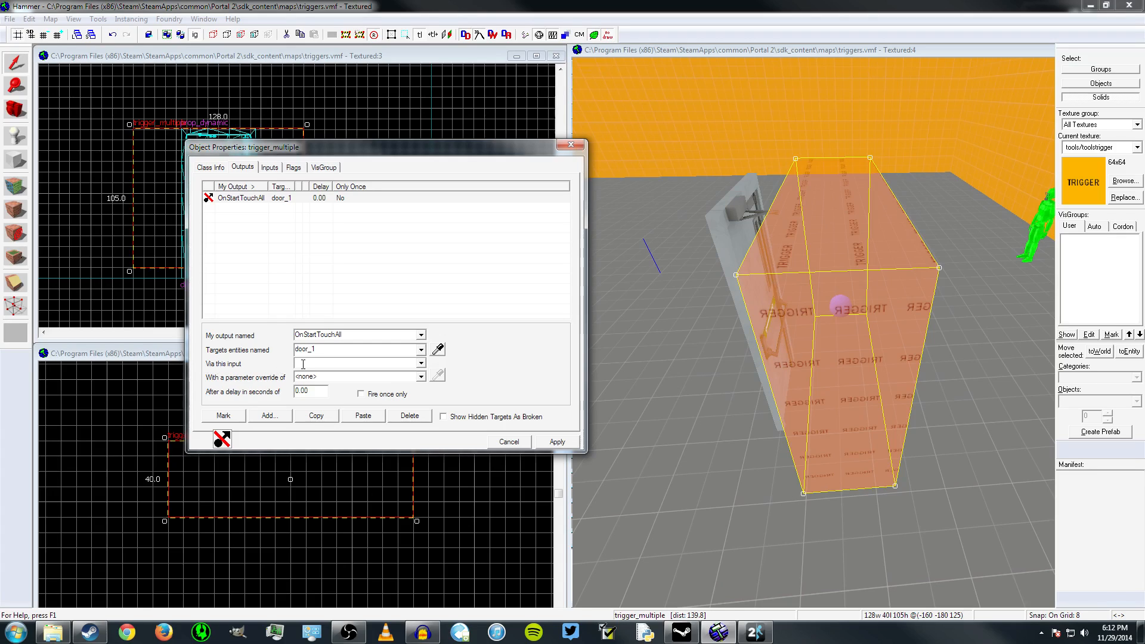
type("SetAnimation")
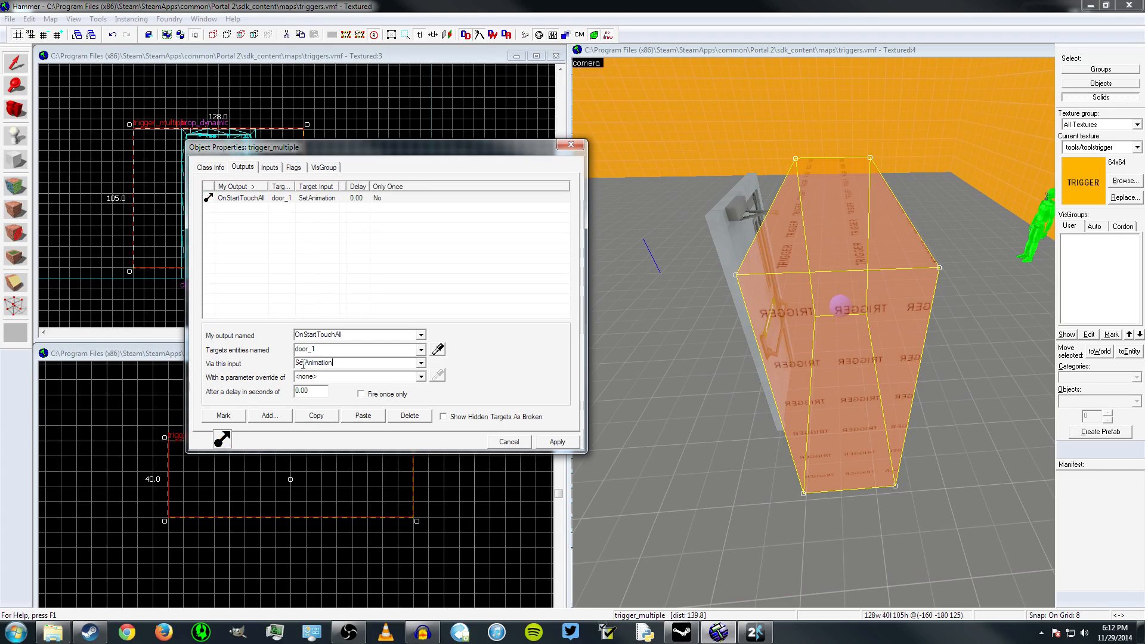
type("open")
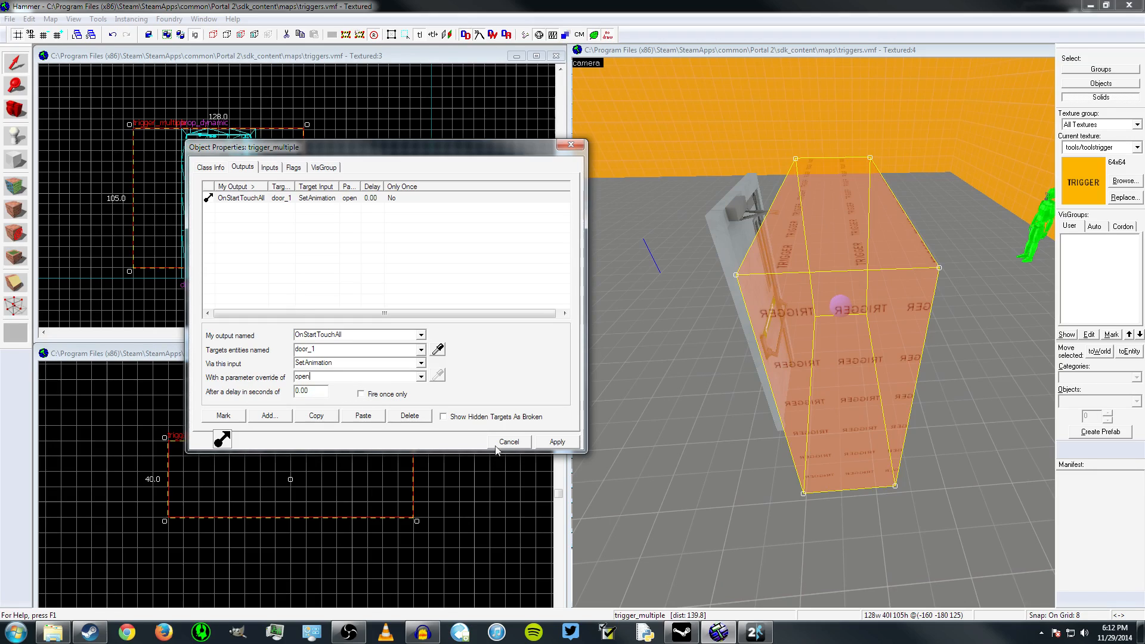
left_click(544, 442)
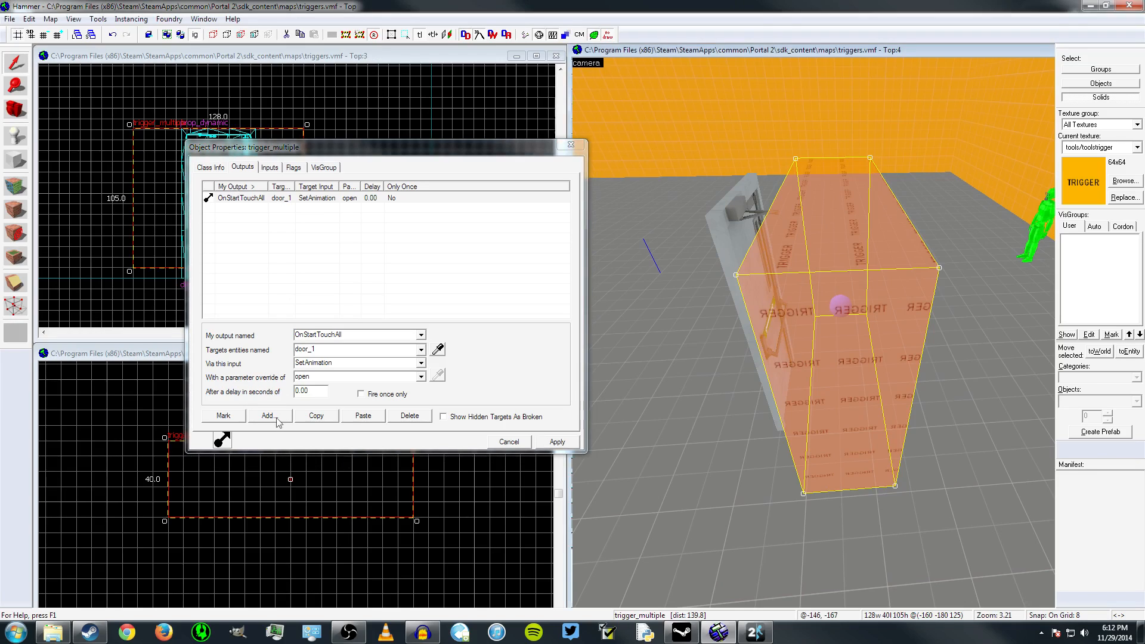
Duplicate the door-opening output and give the copy the parameter override close with a delay of 2 seconds
left_click(322, 416)
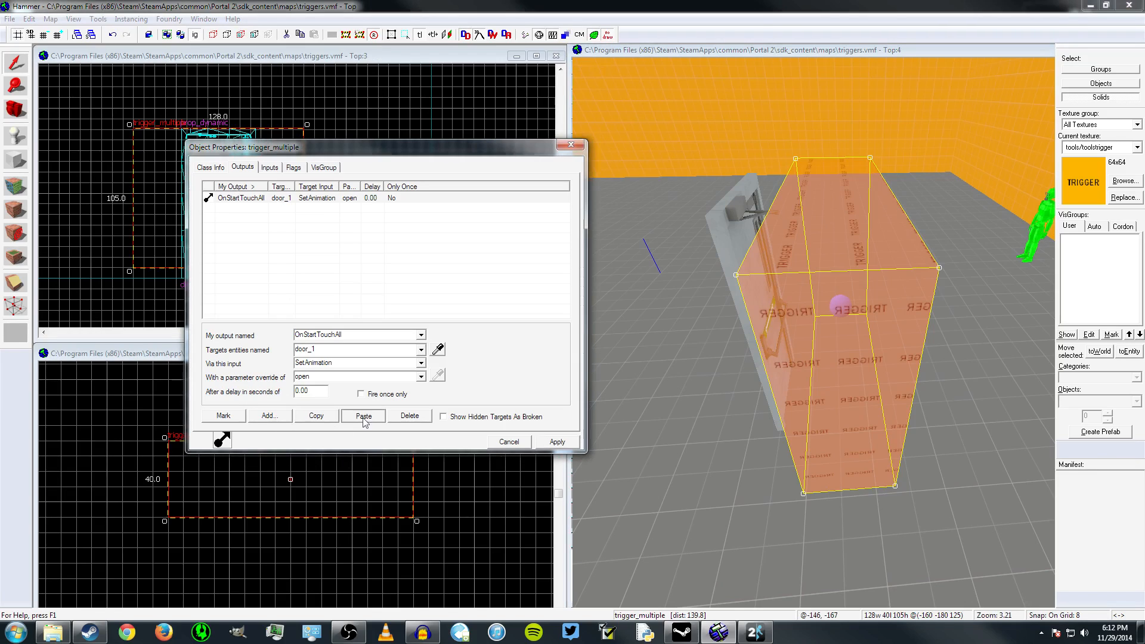
left_click(362, 417)
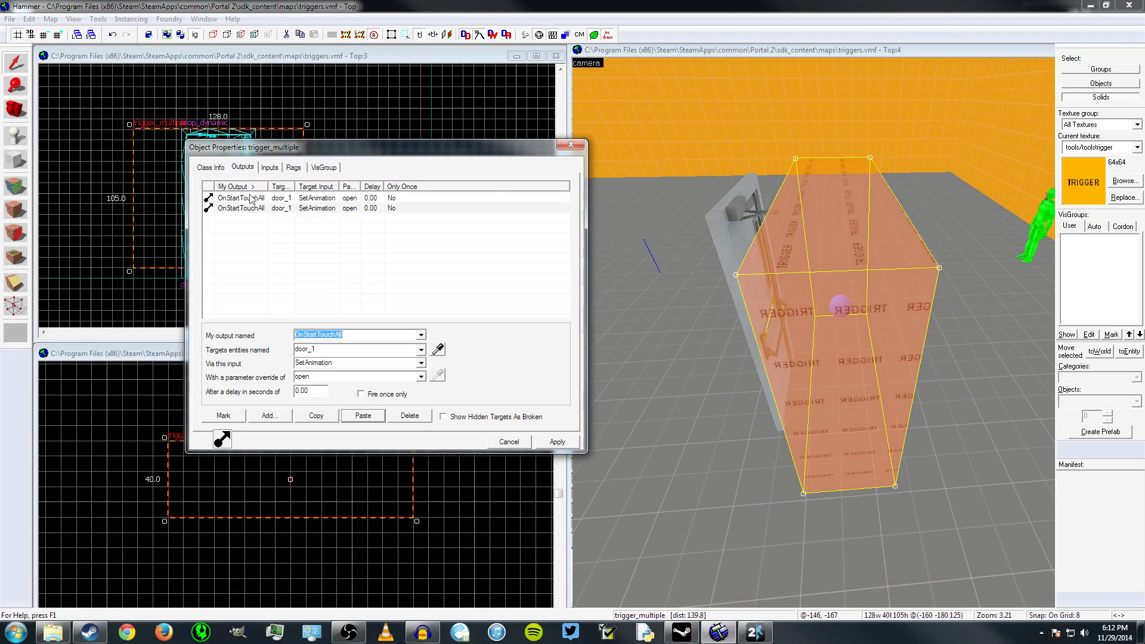
left_click(323, 376)
type("ose")
left_click(299, 390)
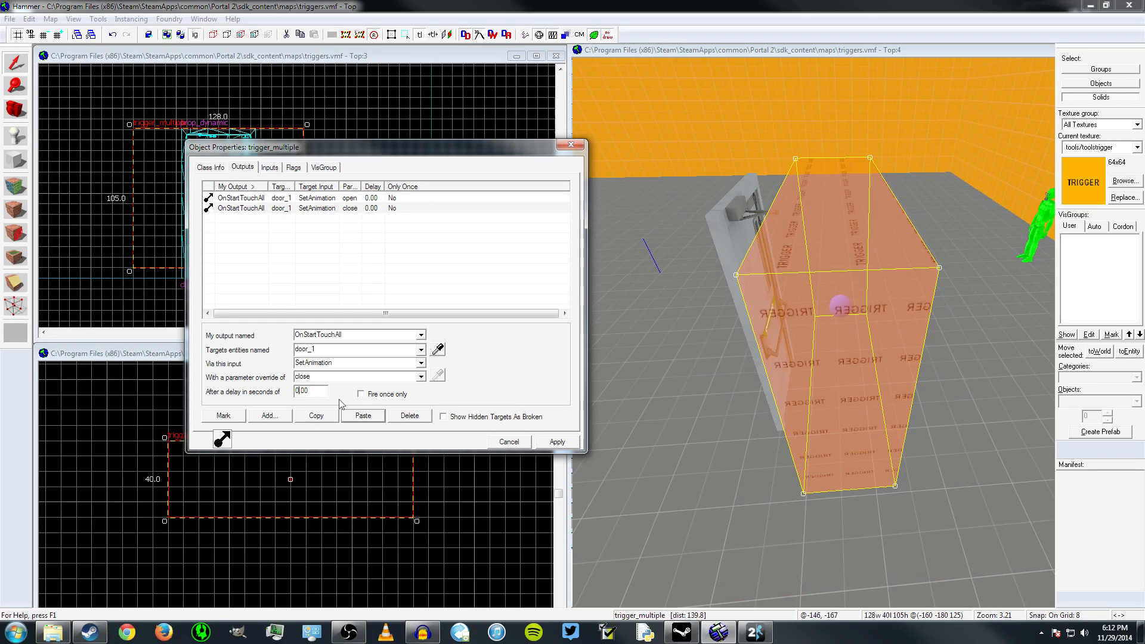
key("BackSpace")
type("2")
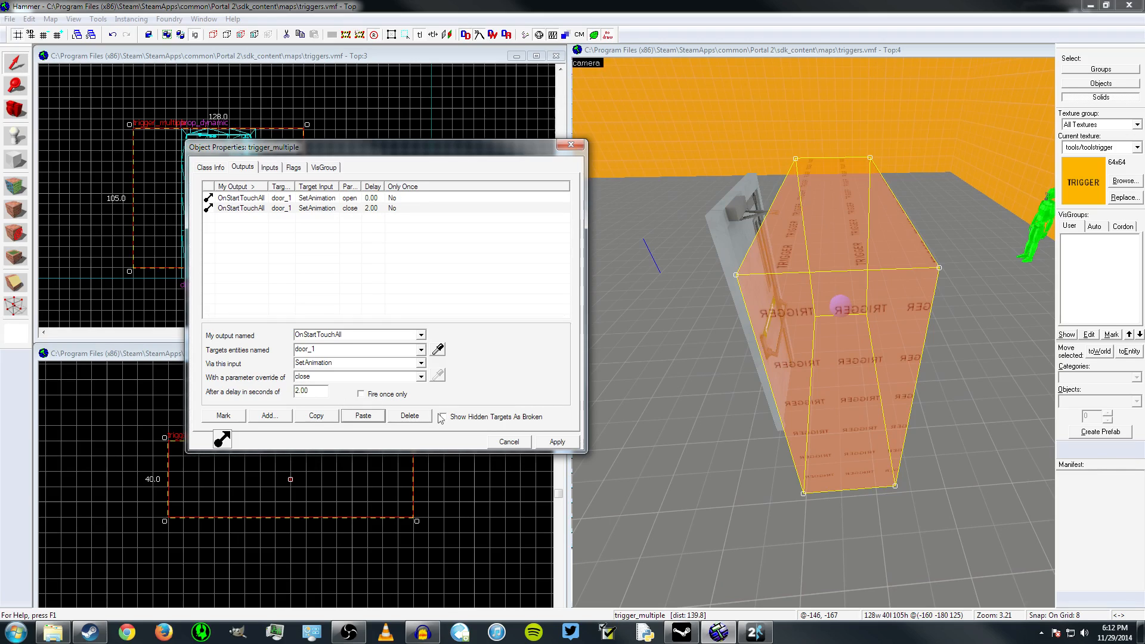
Apply the trigger_multiple's output changes and close its object properties
left_click(558, 446)
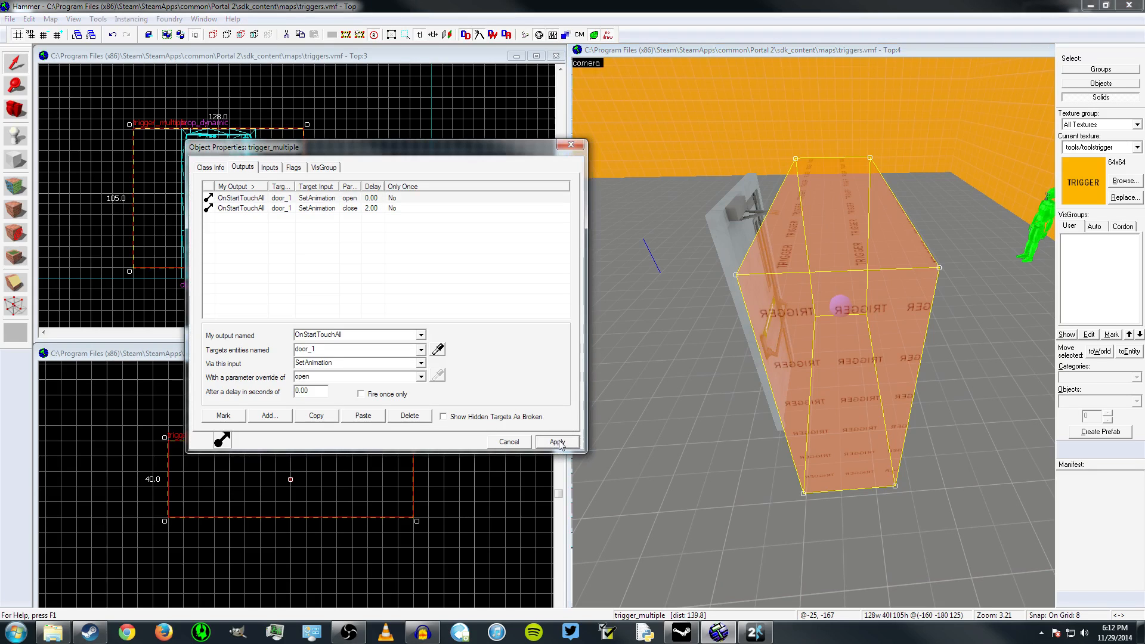
left_click(571, 145)
Examine the trigger_multiple volume and the door prop in the 3D view from the front, the sides and behind
key("z")
key("d")
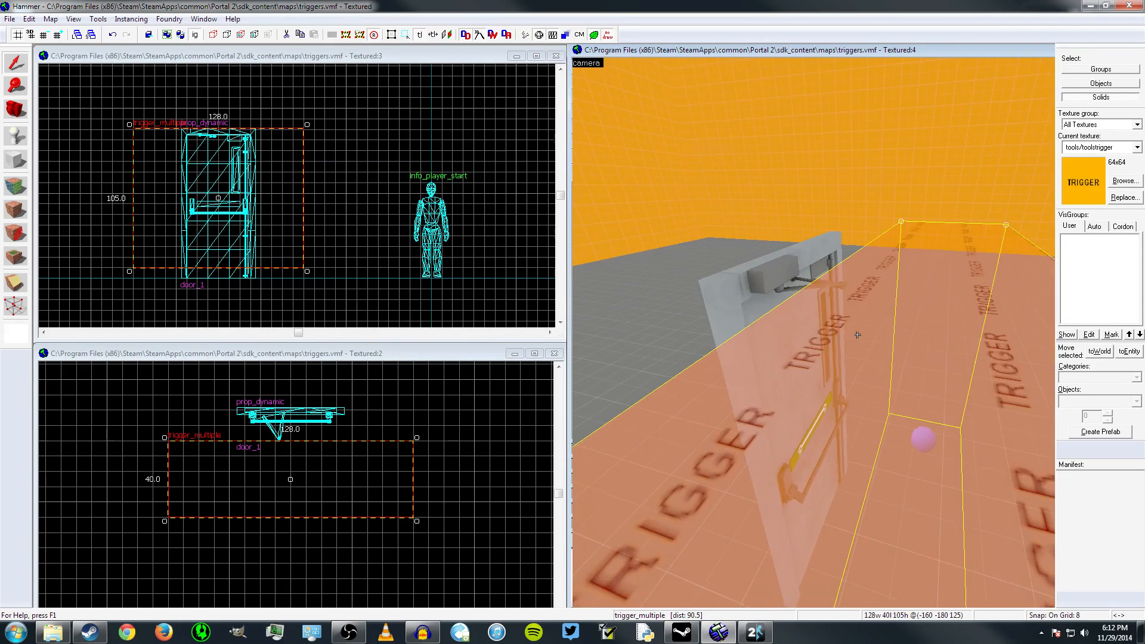
key("s")
key("d")
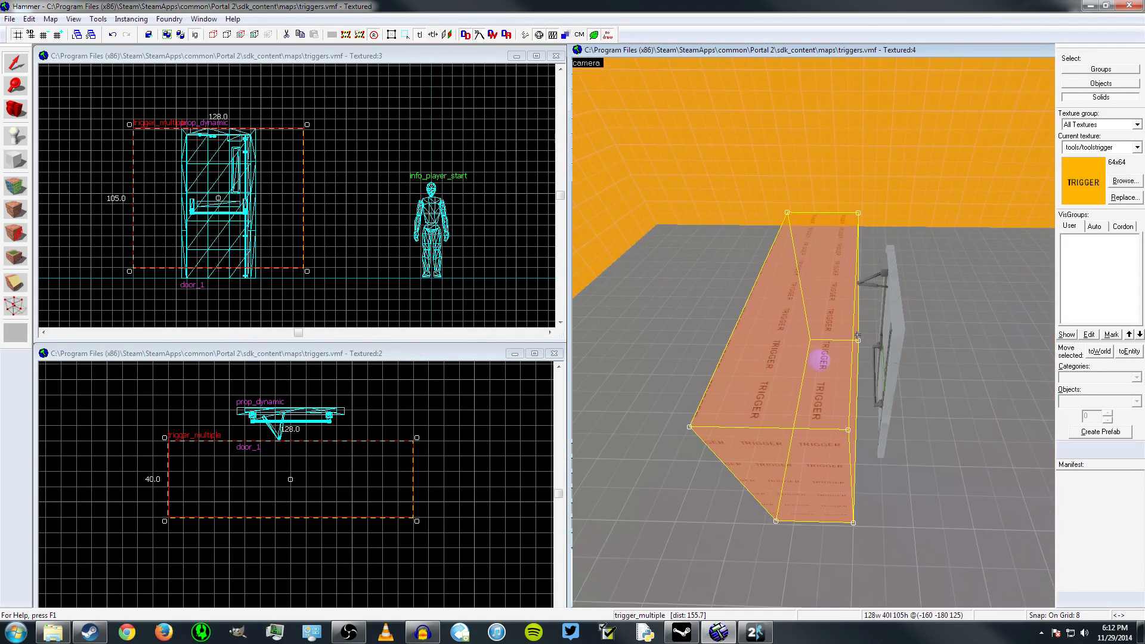
key("a")
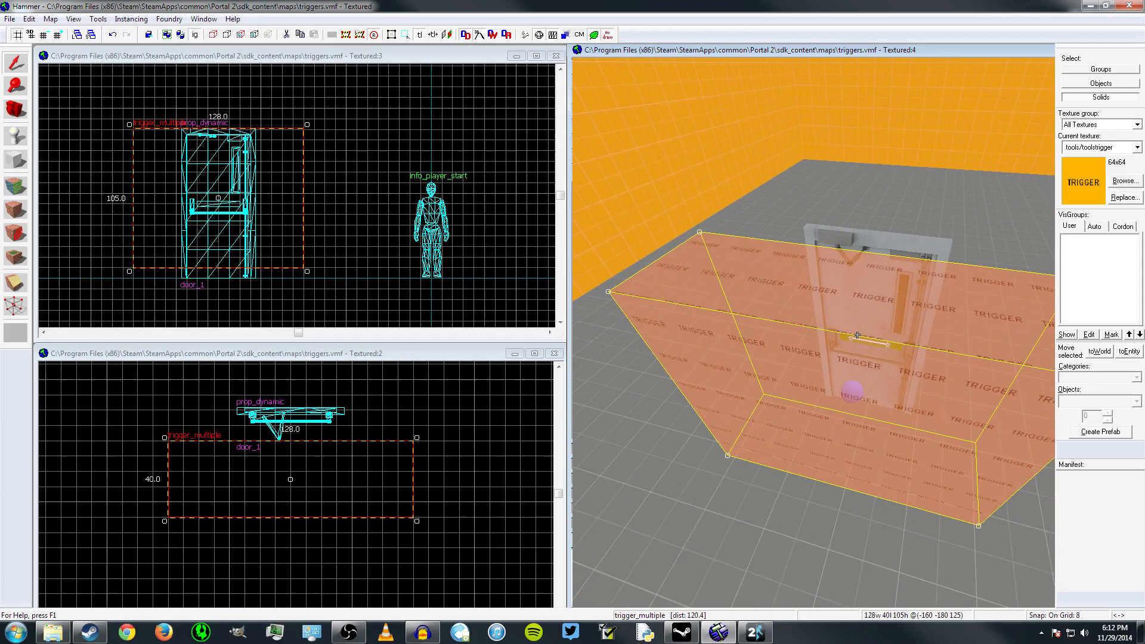
key("d")
key("a")
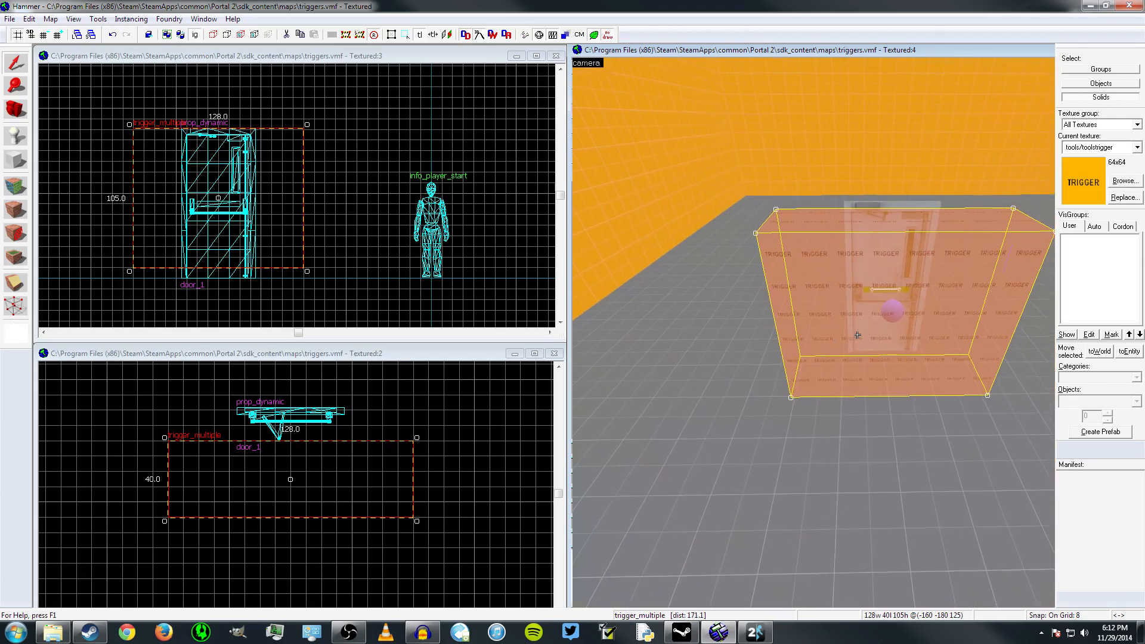
key("w")
key("s")
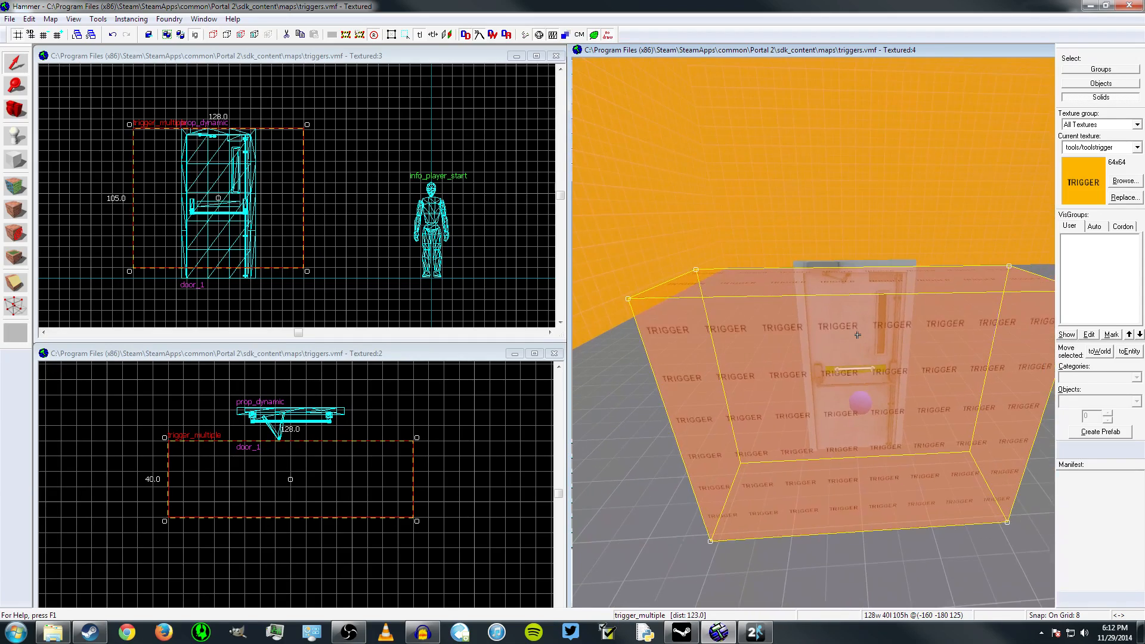
key("d")
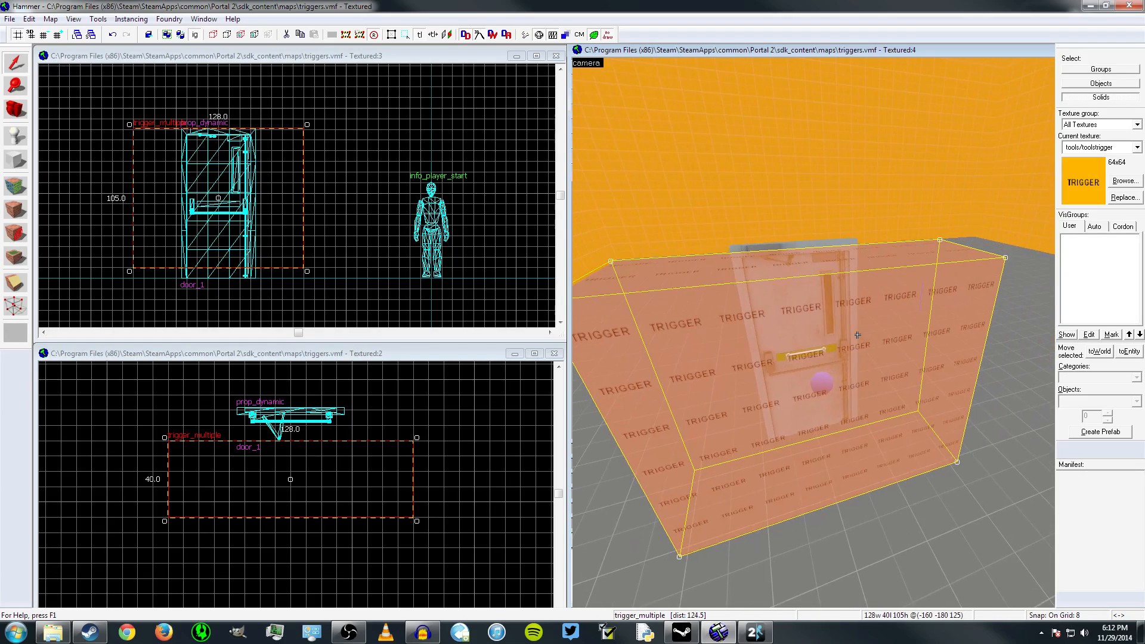
key("w")
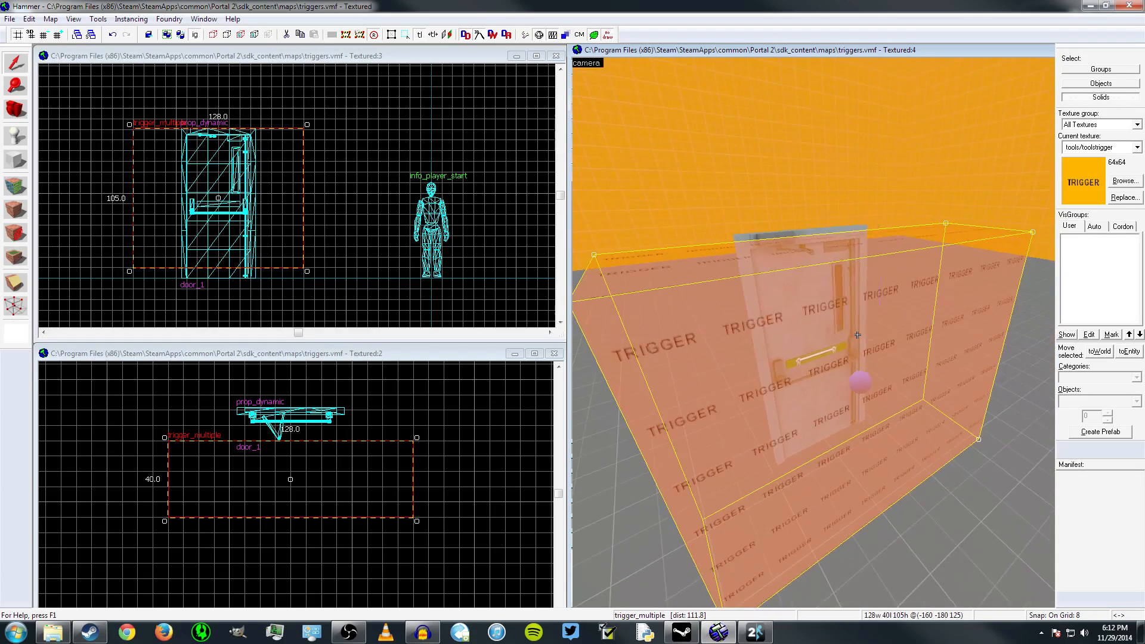
key("s")
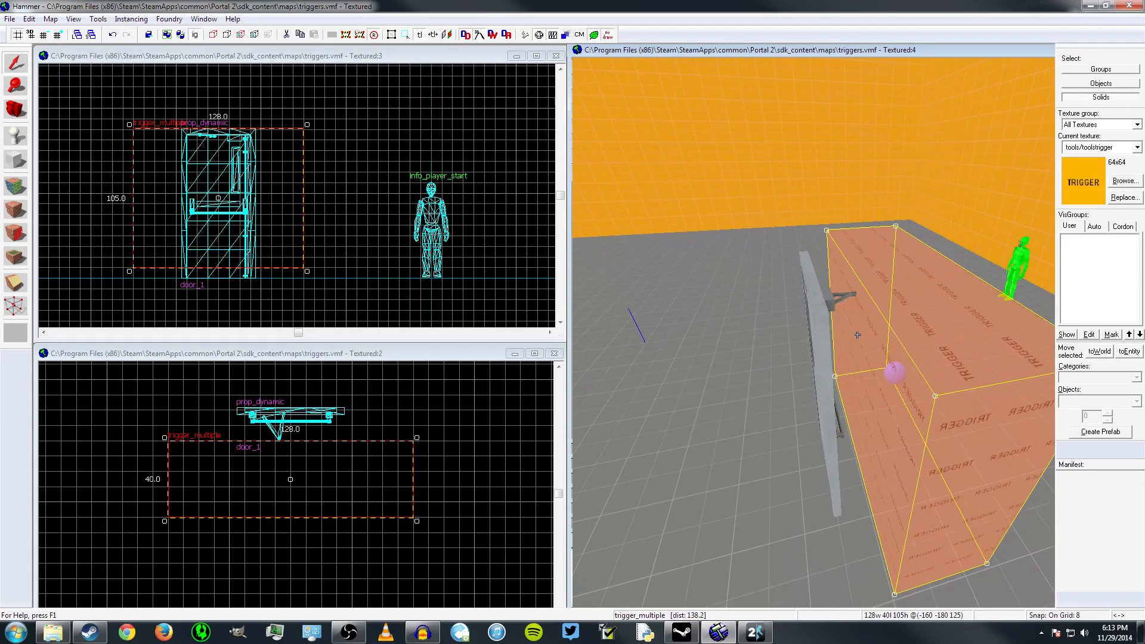
key("d")
key("a")
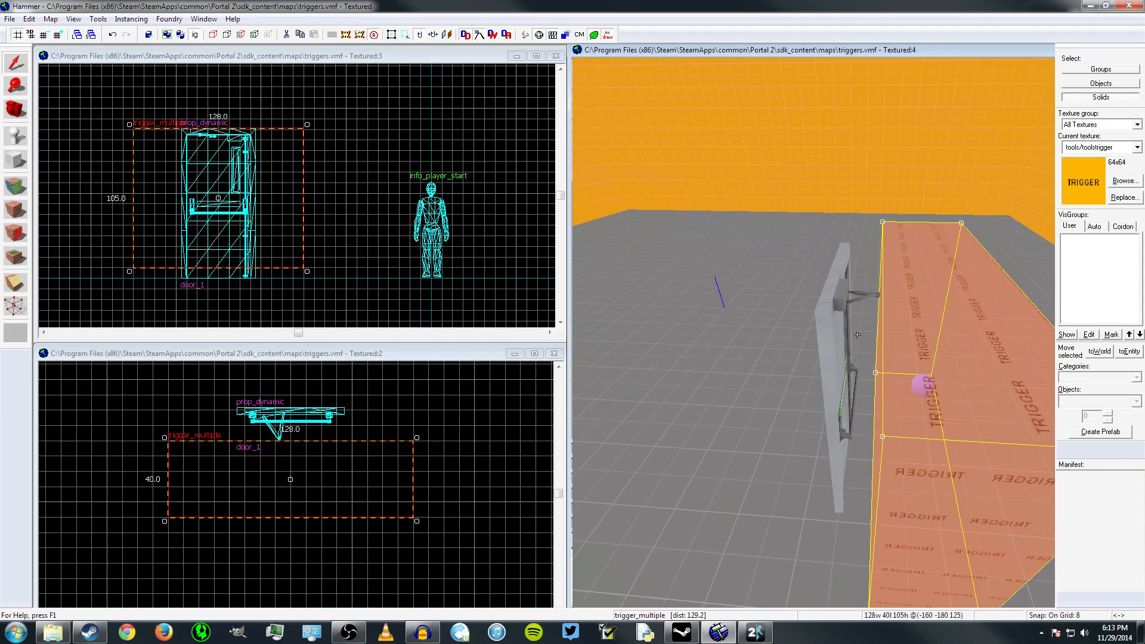
key("d")
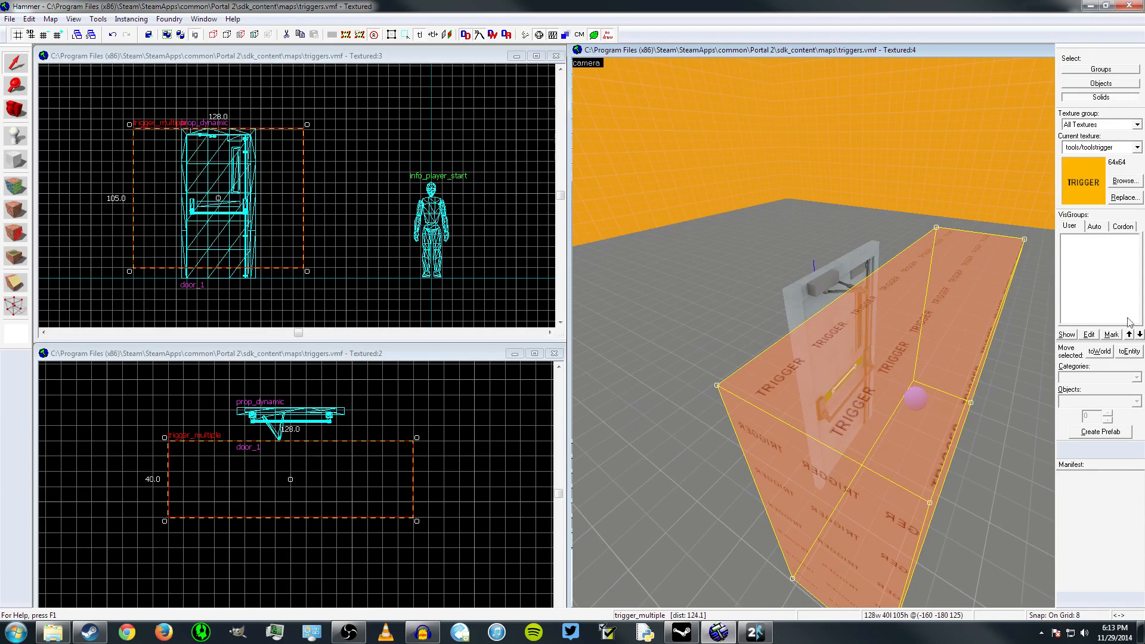